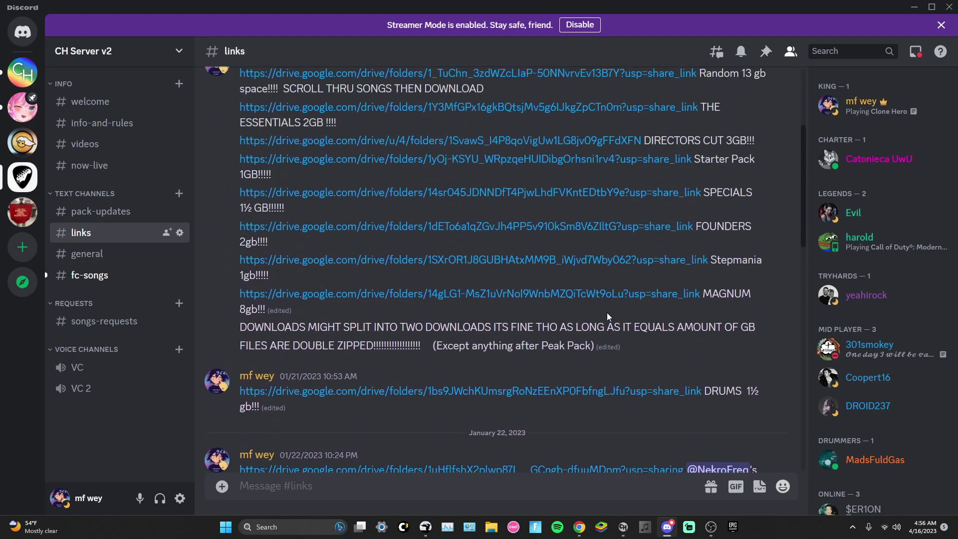
Open the FOUNDERS 2gb drive.google.com link from Discord's #links channel in Chrome.
scroll(605, 260, "down", 2)
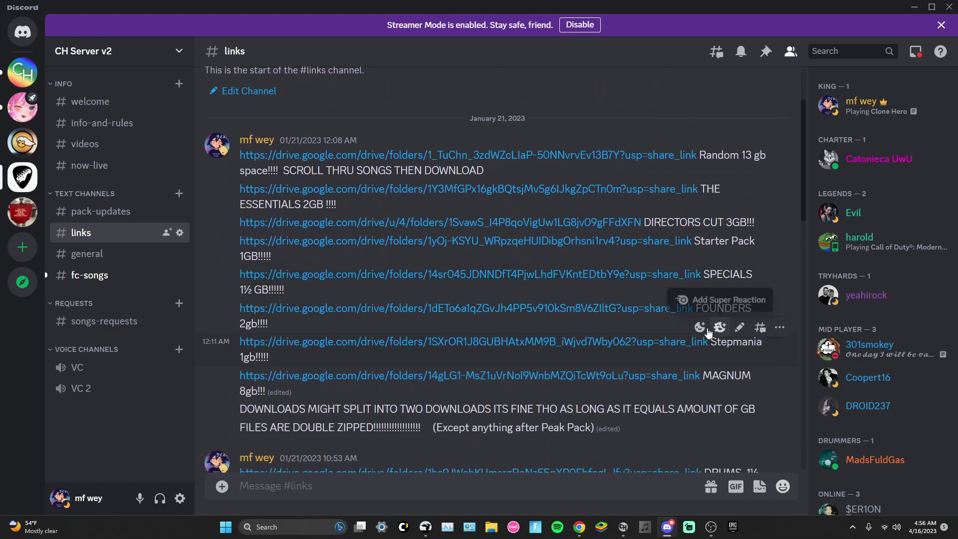
left_click(507, 310)
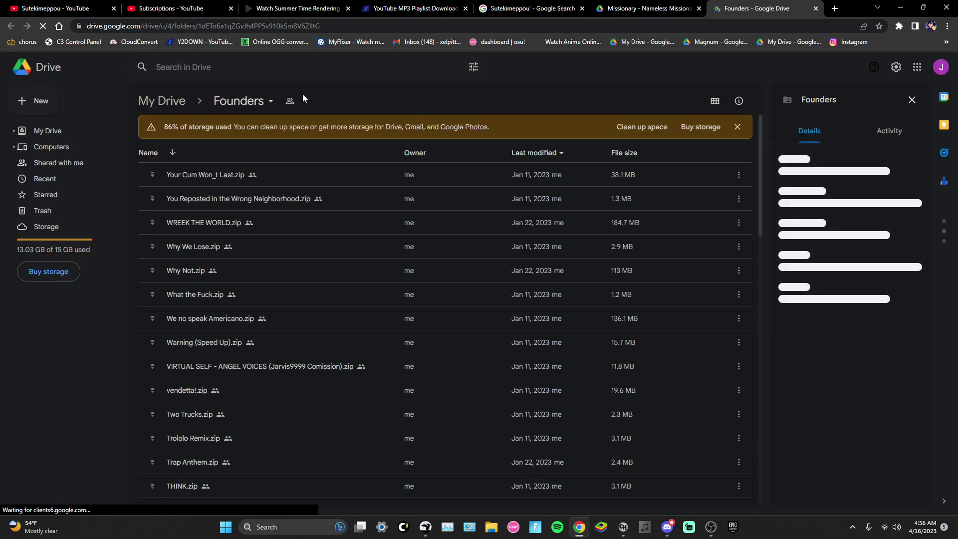
Download the entire Founders Drive folder from its breadcrumb dropdown.
scroll(234, 176, "down", 2)
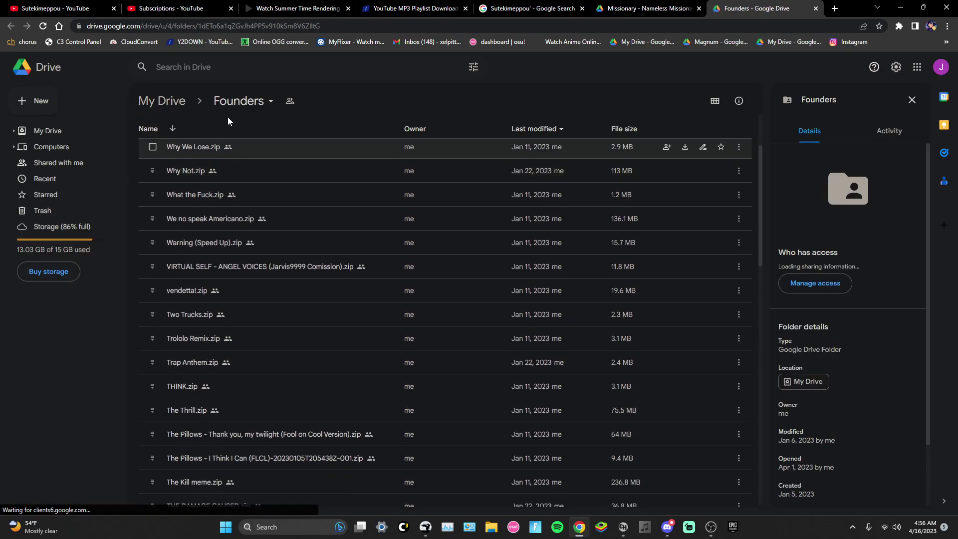
scroll(236, 175, "down", 8)
scroll(241, 176, "down", 4)
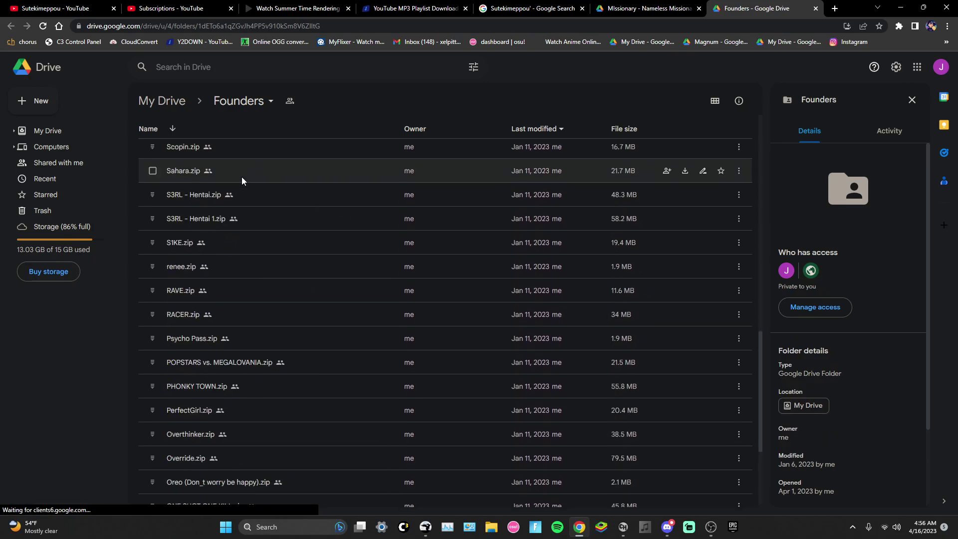
scroll(260, 174, "up", 9)
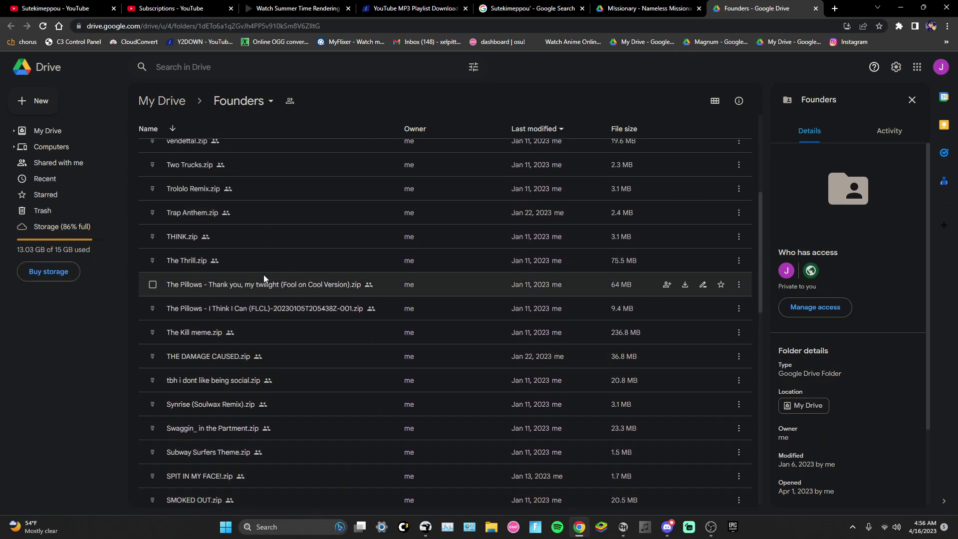
scroll(263, 254, "up", 5)
left_click(264, 106)
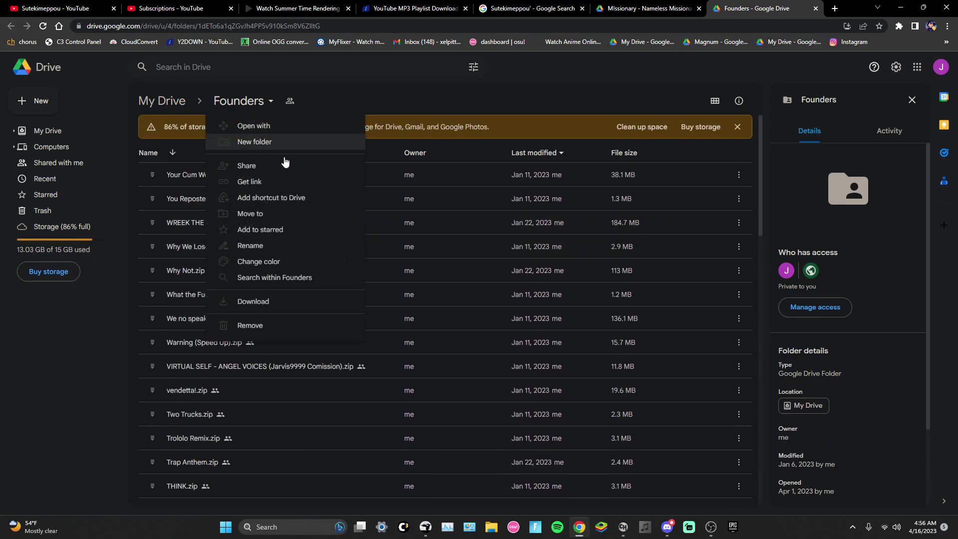
left_click(280, 302)
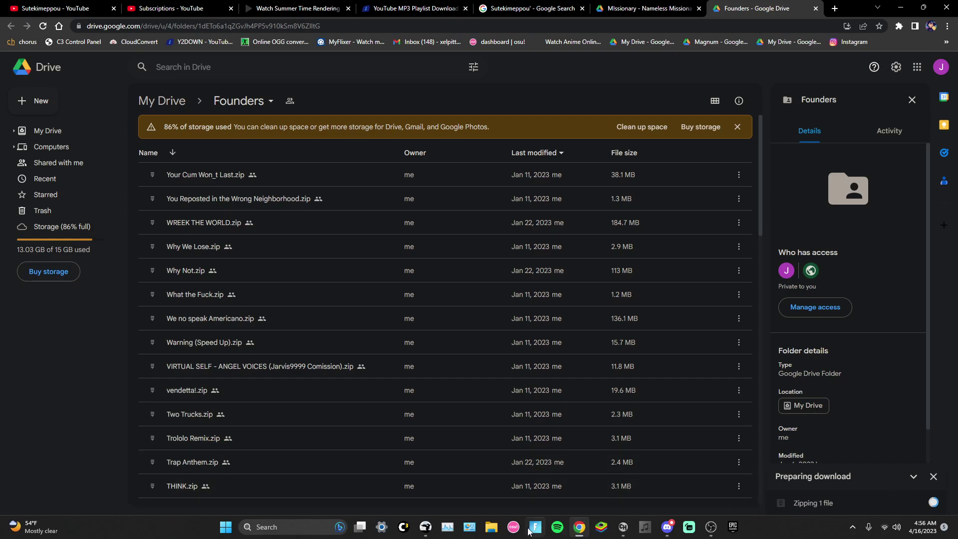
Check File Explorer's Downloads folder for the older Founders zip, then return to Chrome.
left_click(492, 527)
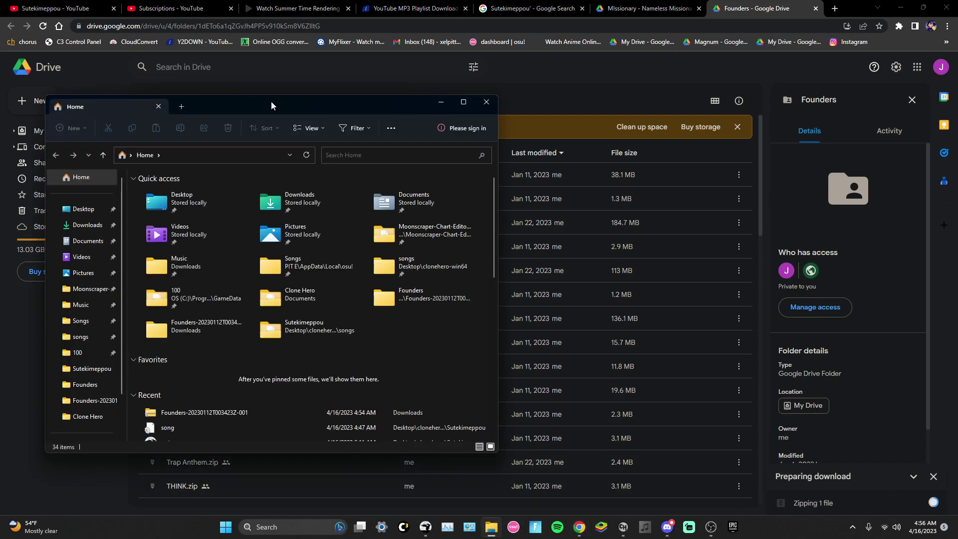
left_click_drag(272, 105, 478, 89)
left_click(291, 209)
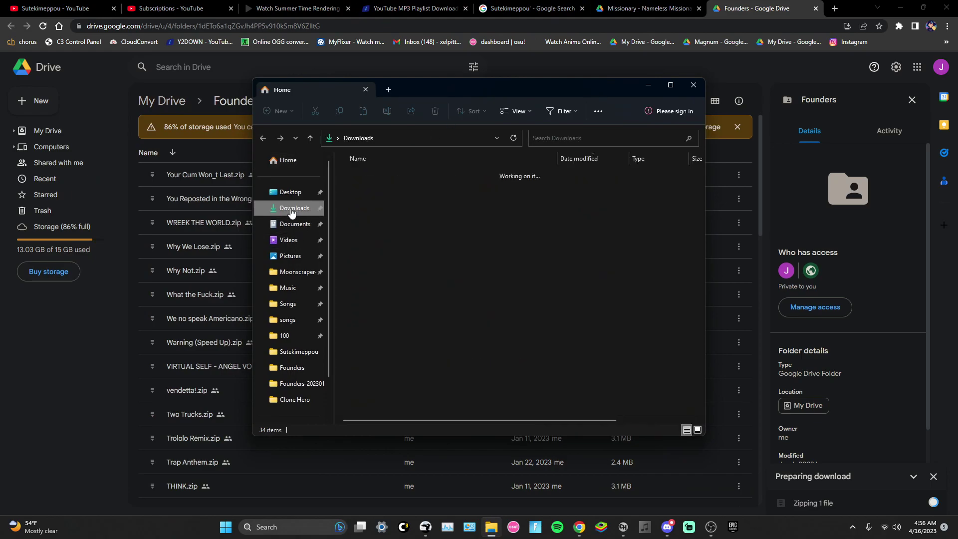
scroll(454, 214, "down", 6)
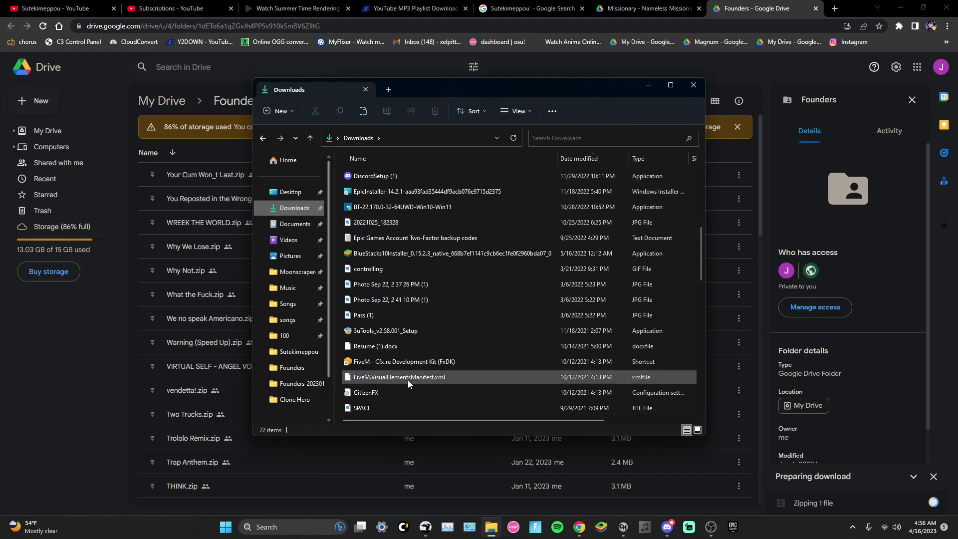
scroll(408, 379, "down", 5)
scroll(405, 273, "down", 4)
scroll(405, 273, "up", 9)
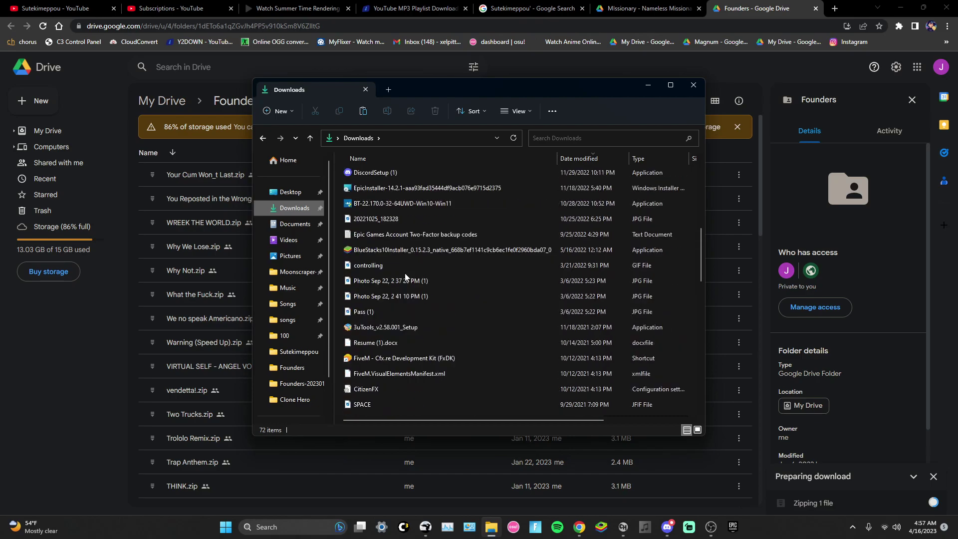
scroll(405, 275, "up", 6)
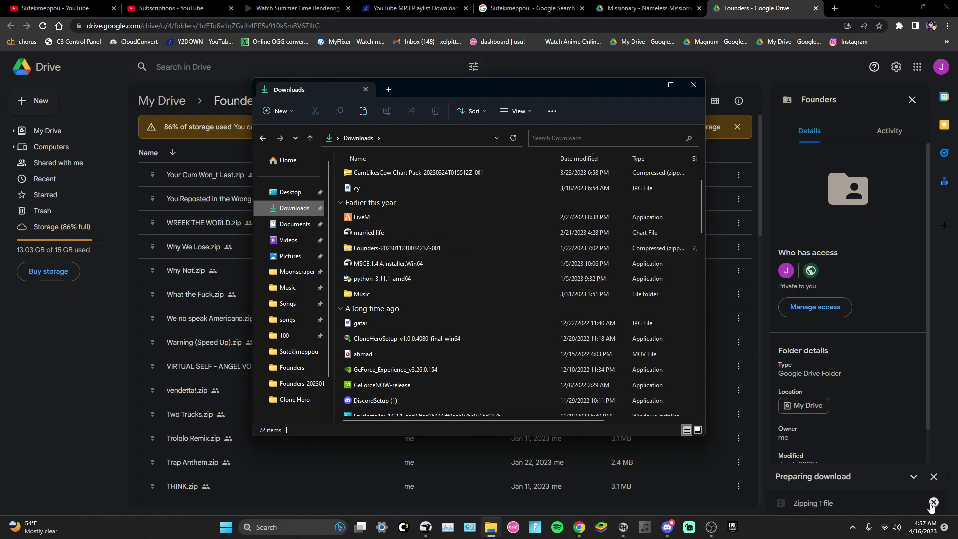
left_click(903, 501)
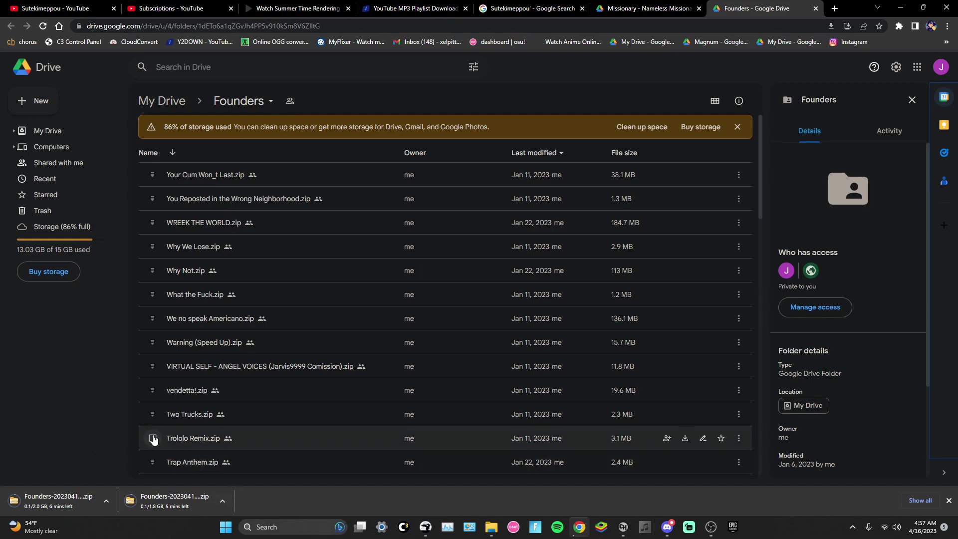
Cancel both Founders zip downloads (2.0 GB and 1.8 GB) in Chrome's download bar.
left_click(105, 501)
left_click(128, 465)
left_click(222, 499)
left_click(220, 487)
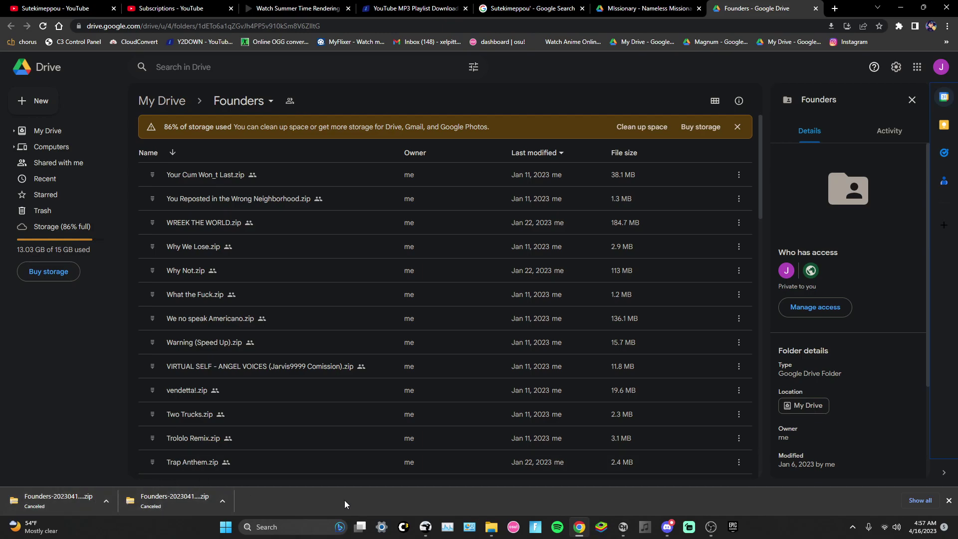
left_click(491, 527)
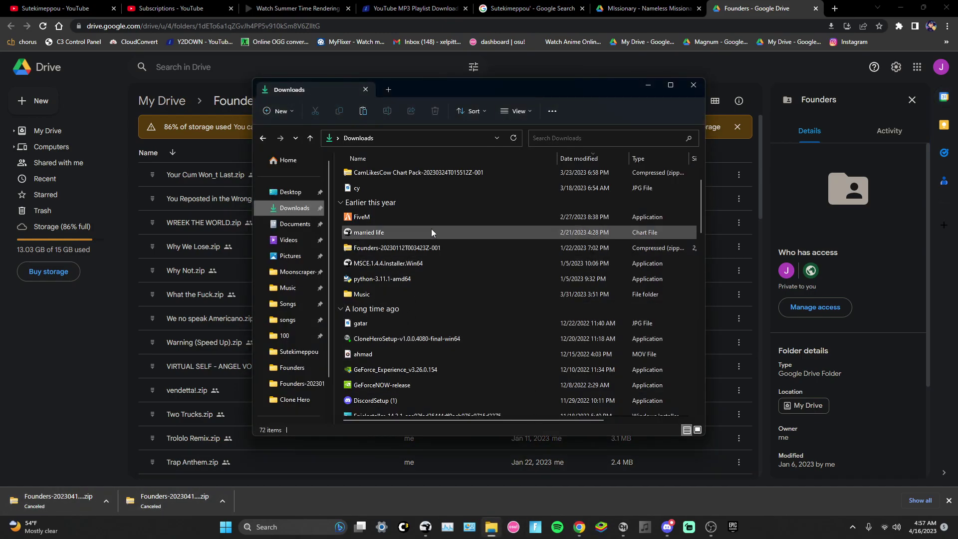
Show the 1.99 GB Founders-20230112T003423Z-001 zip in the Downloads window.
mouse_move(444, 252)
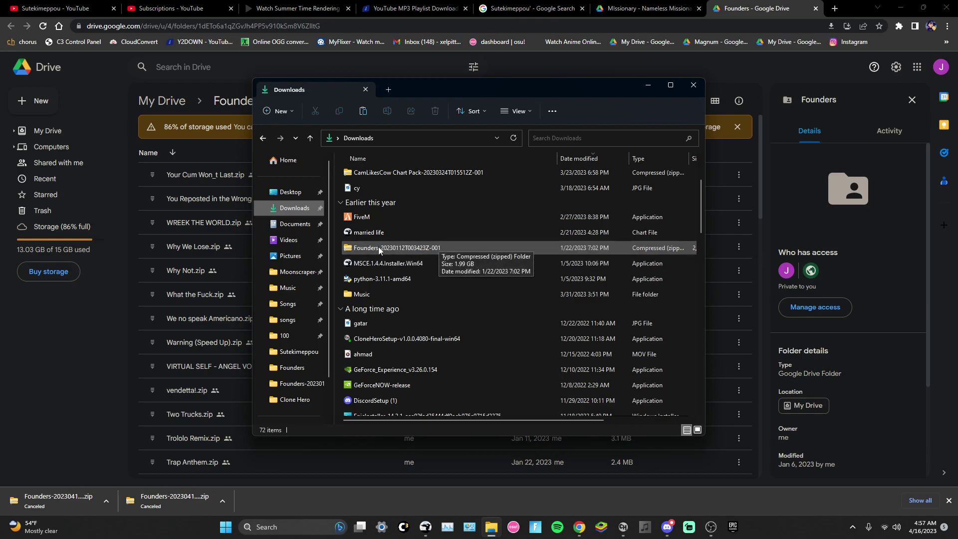
left_click_drag(576, 89, 439, 77)
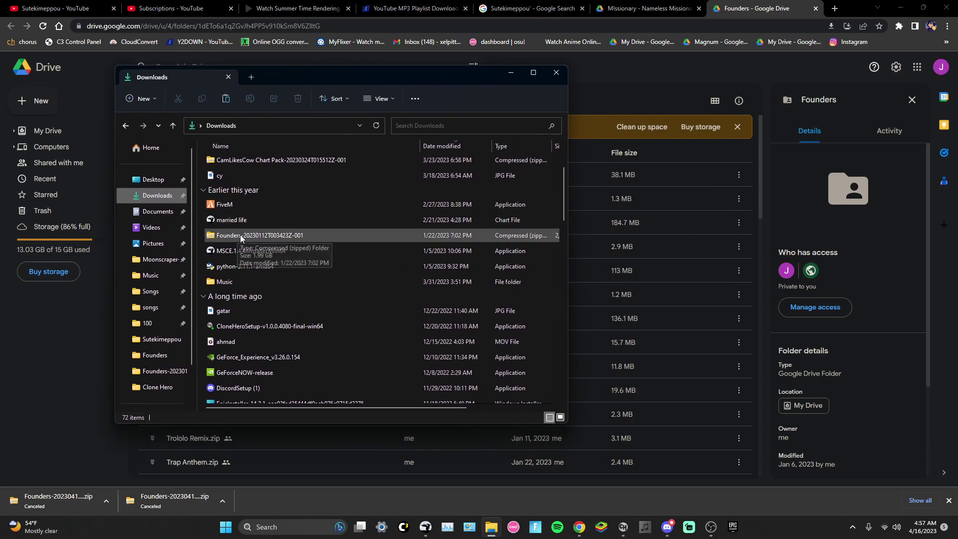
Extract All of the Founders-20230112T003423Z-001 zip into Downloads.
right_click(238, 238)
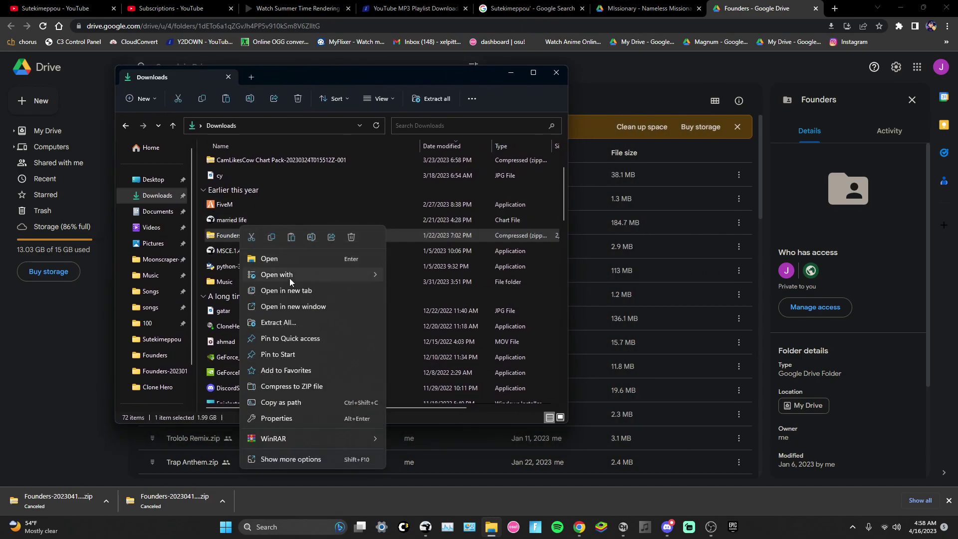
left_click(297, 322)
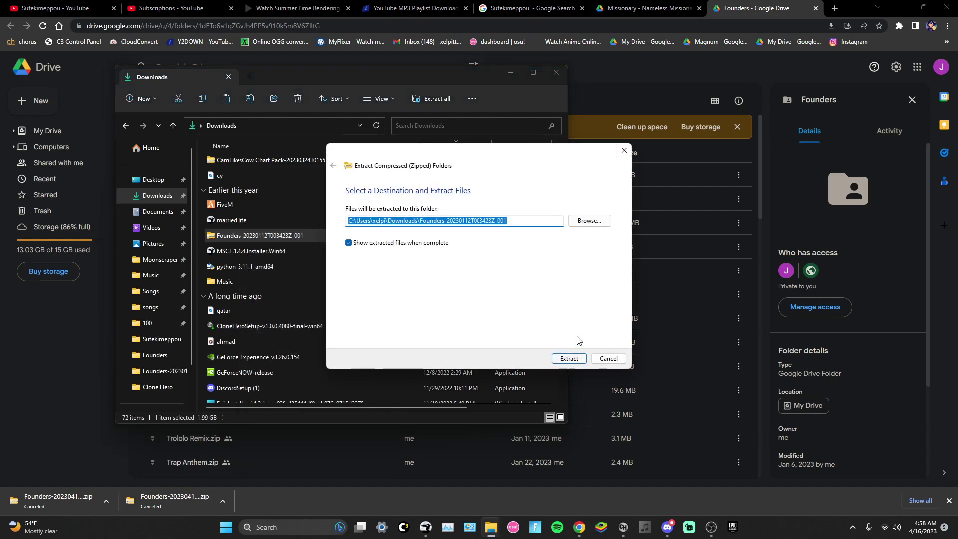
left_click(568, 359)
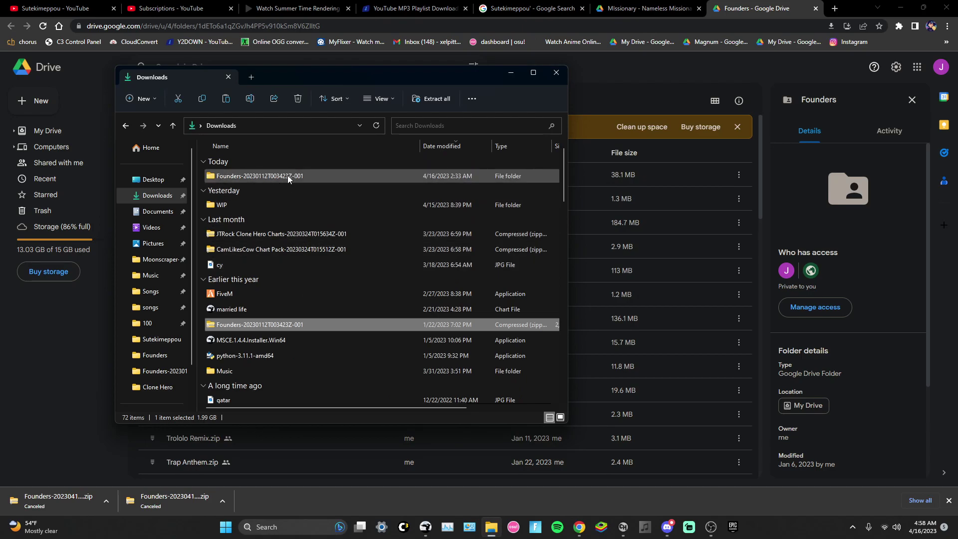
Open the extracted folder's inner Founders folder listing the 78 song zips.
left_click(248, 179)
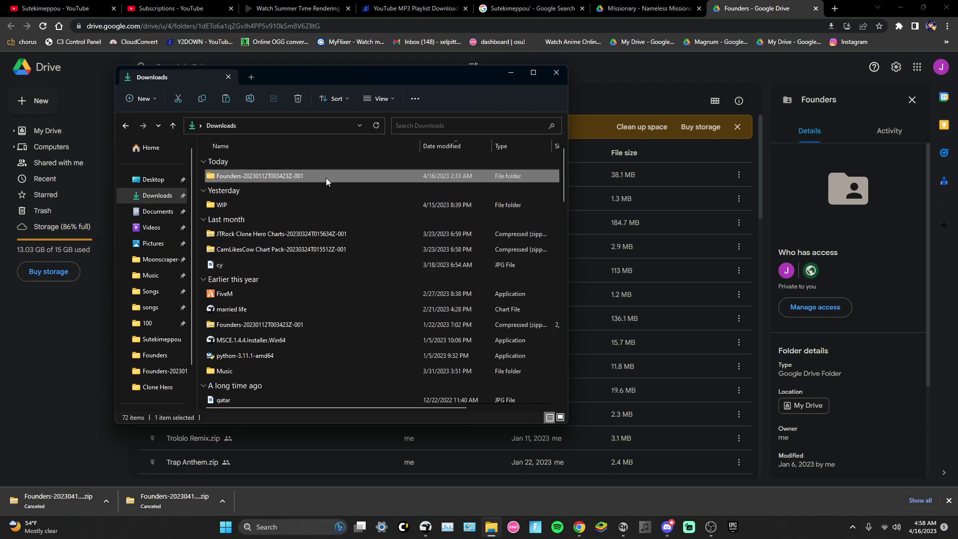
double_click(245, 176)
double_click(245, 176)
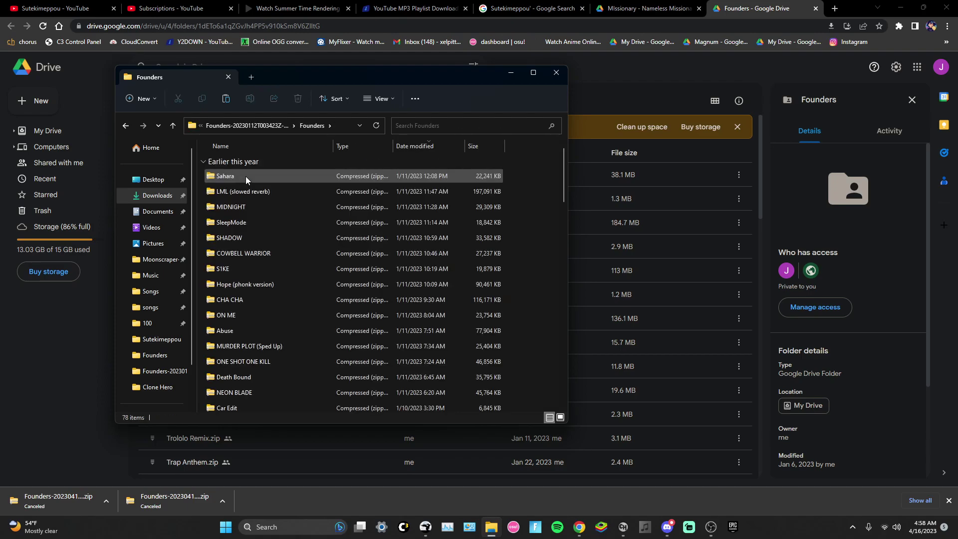
scroll(251, 232, "down", 10)
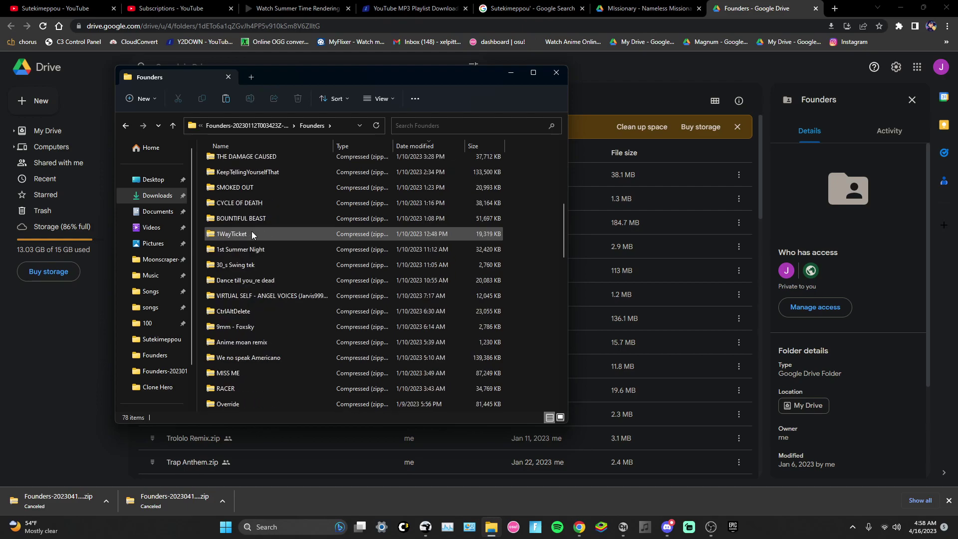
scroll(252, 232, "up", 5)
scroll(331, 266, "down", 5)
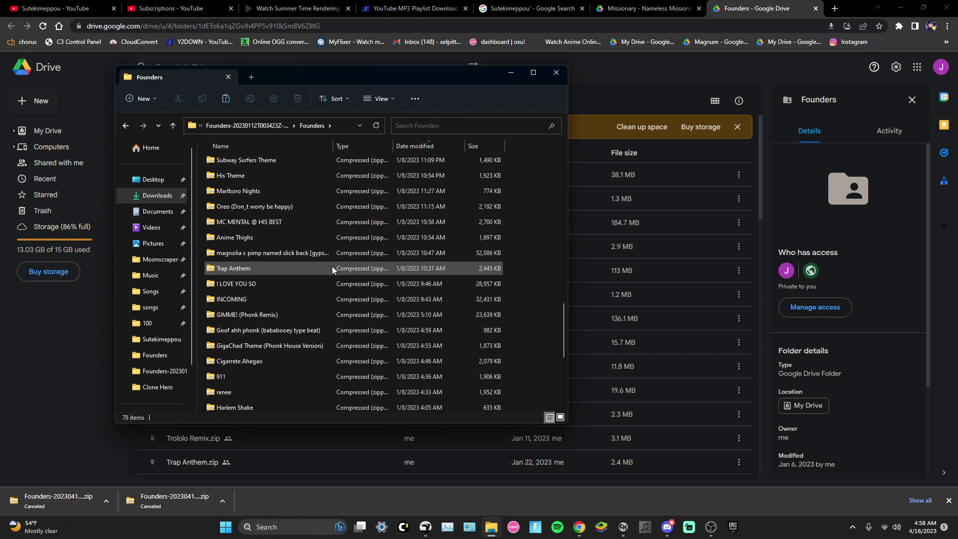
scroll(331, 252, "up", 8)
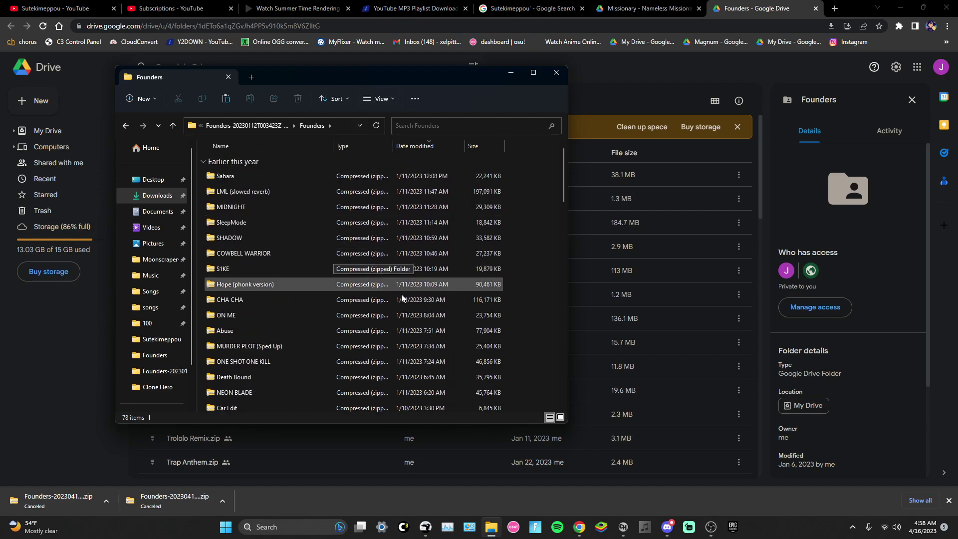
mouse_move(403, 526)
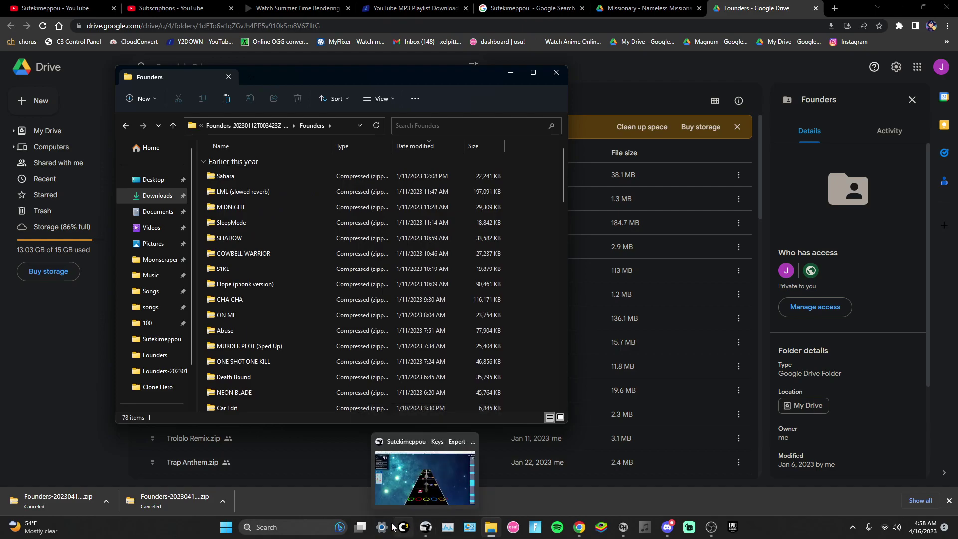
Launch 7-Zip File Manager and place it beside the Explorer window.
left_click(266, 527)
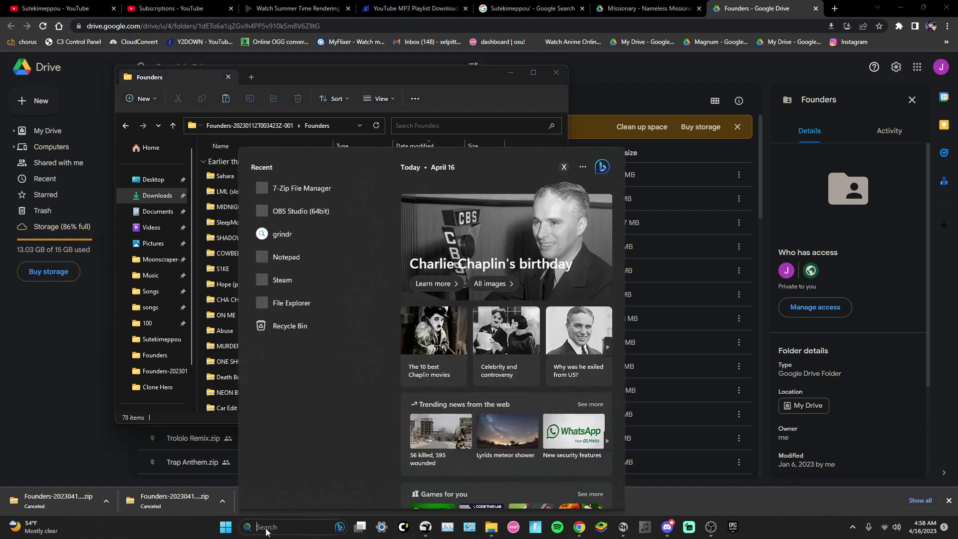
left_click(322, 181)
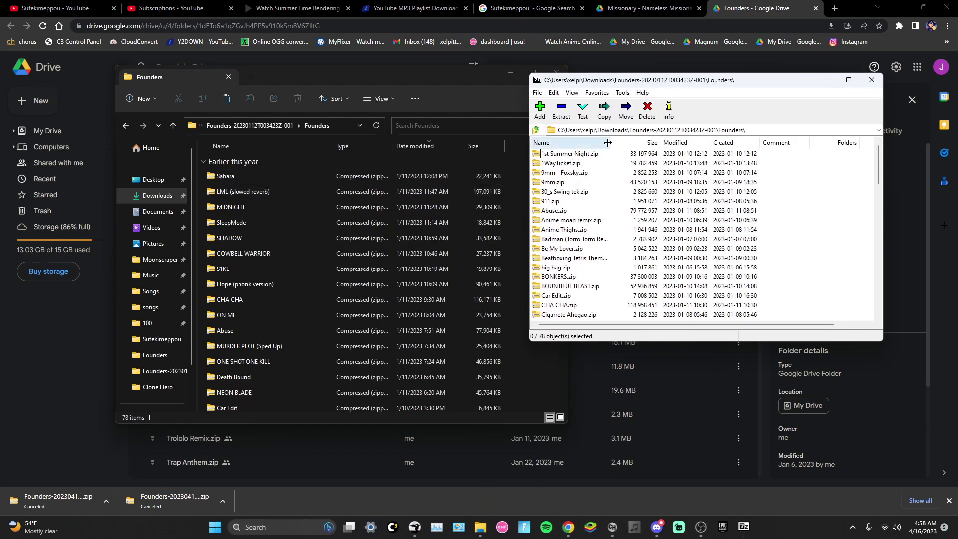
left_click_drag(716, 89, 756, 89)
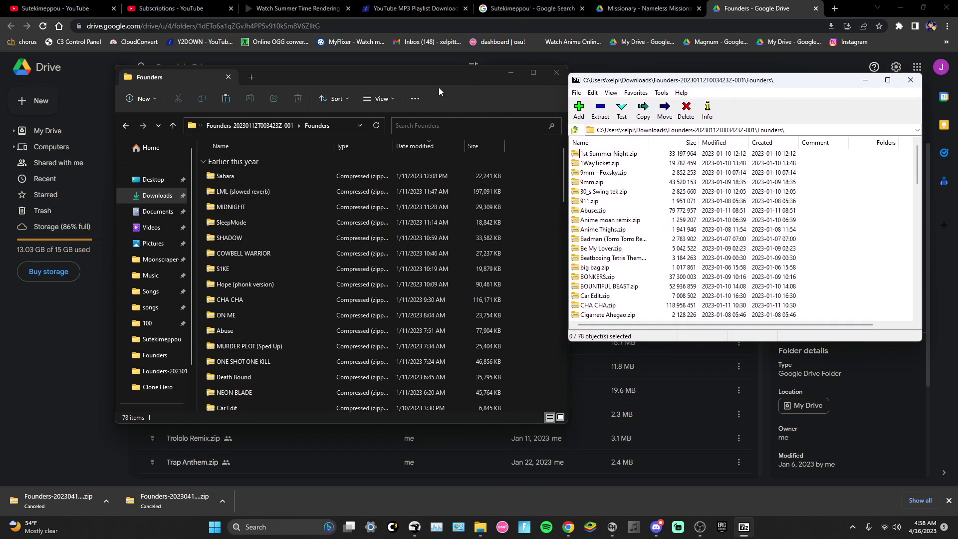
left_click_drag(441, 82, 374, 79)
left_click_drag(740, 86, 689, 92)
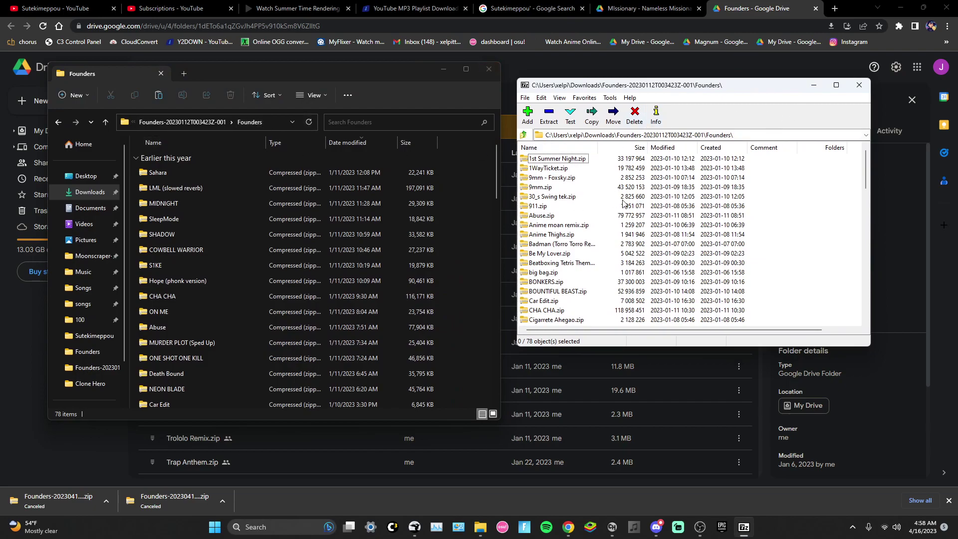
Navigate 7-Zip to the Founders path copied from Explorer and select all 78 zips.
key("BackSpace")
key("BackSpace")
key("BackSpace")
key("BackSpace")
key("BackSpace")
key("BackSpace")
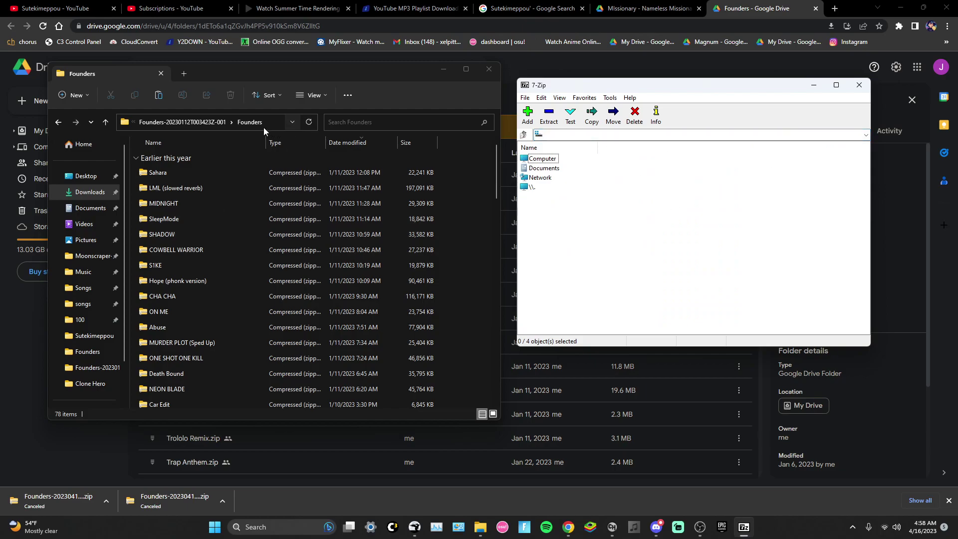
left_click(302, 81)
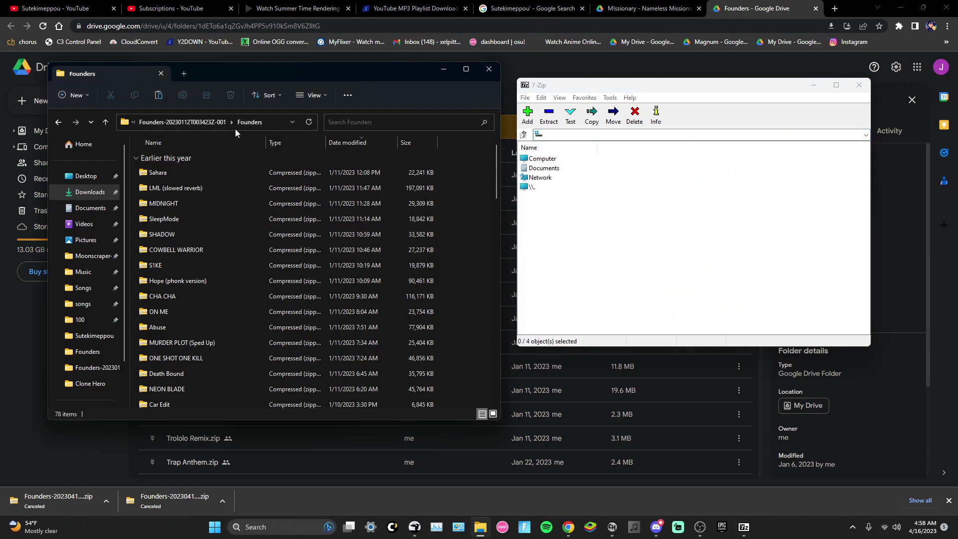
right_click(247, 125)
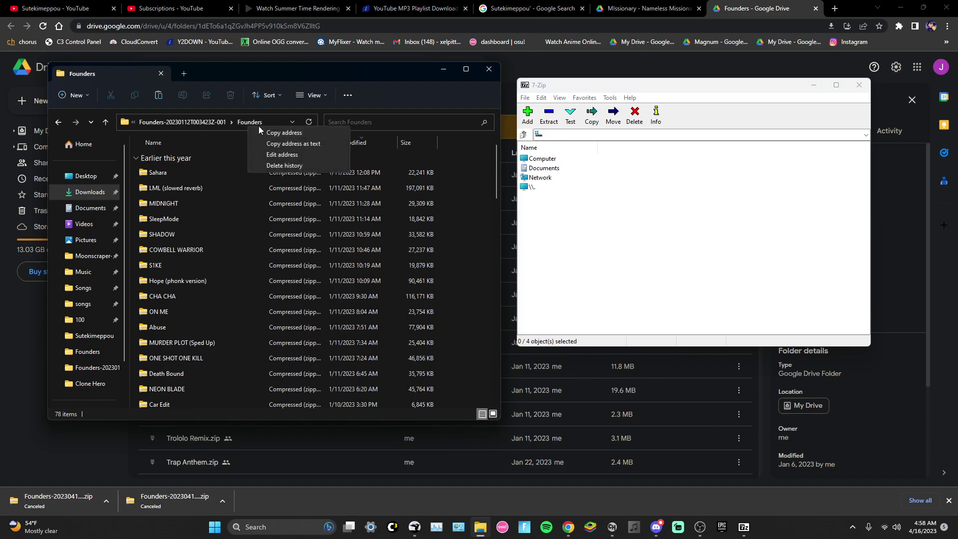
left_click(286, 133)
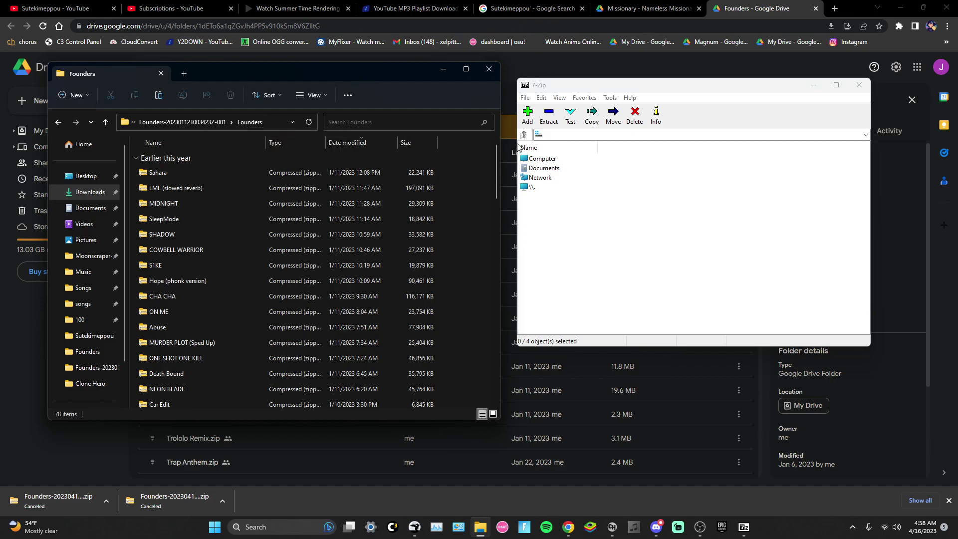
left_click(608, 134)
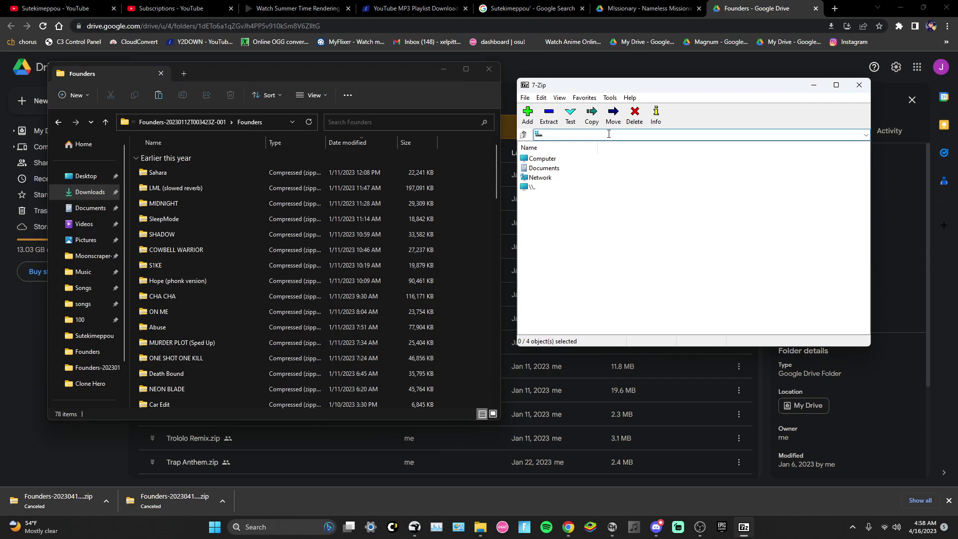
key("ctrl+v")
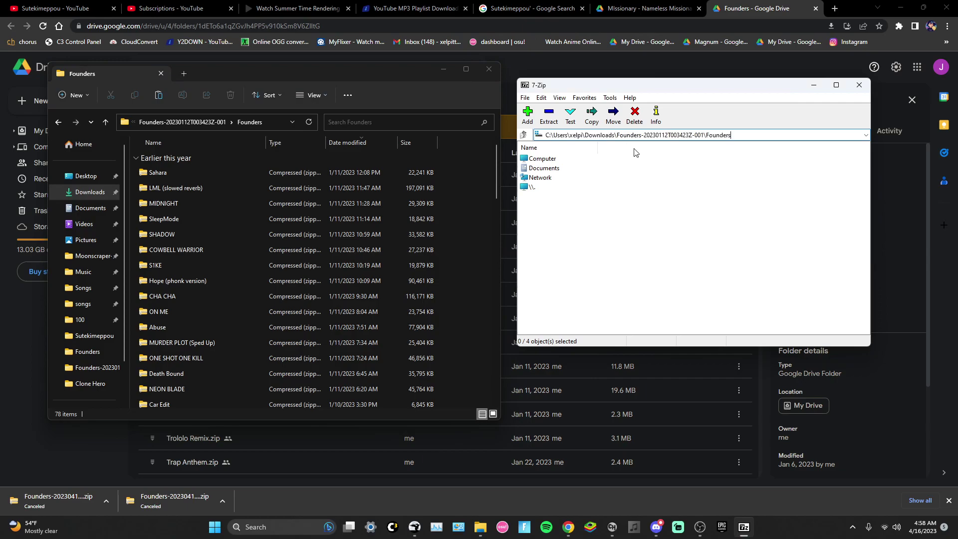
key("Return")
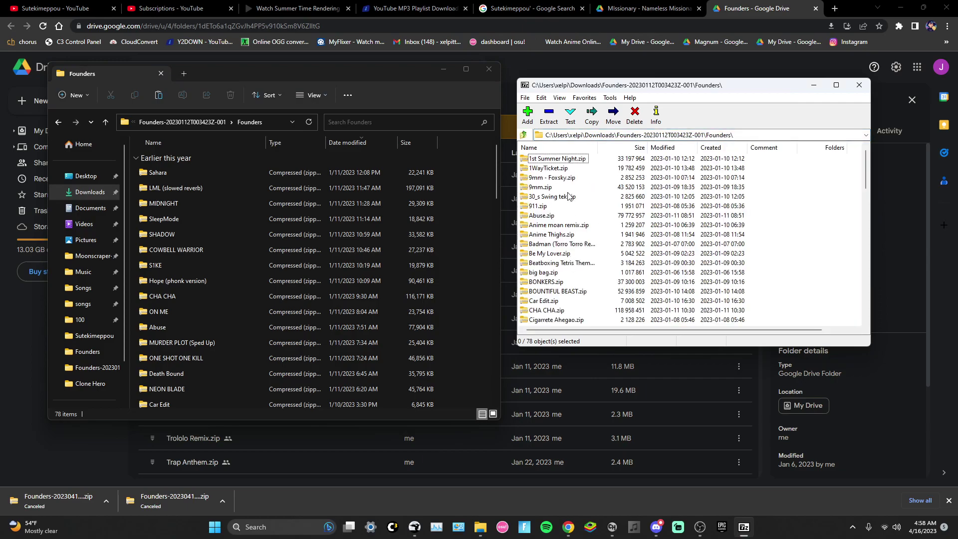
scroll(567, 196, "down", 1)
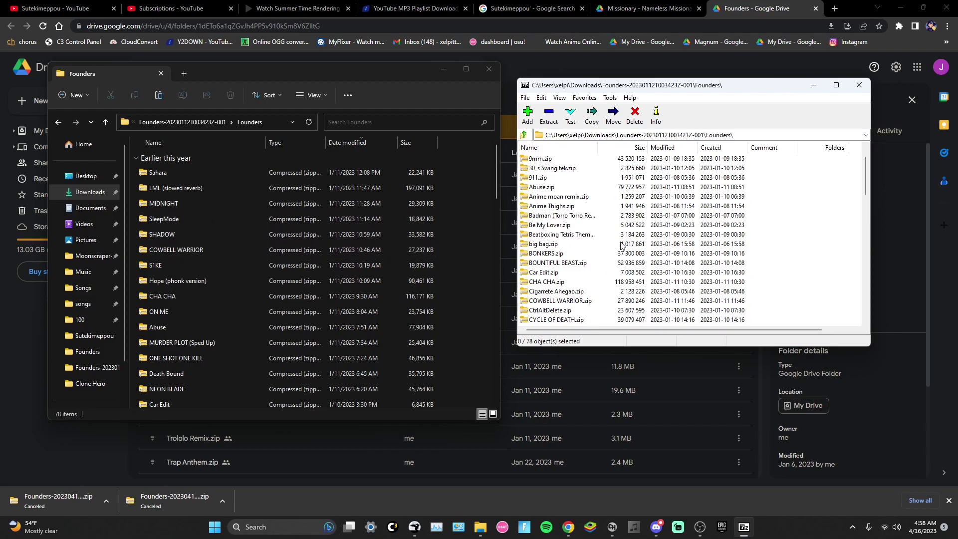
scroll(604, 216, "up", 1)
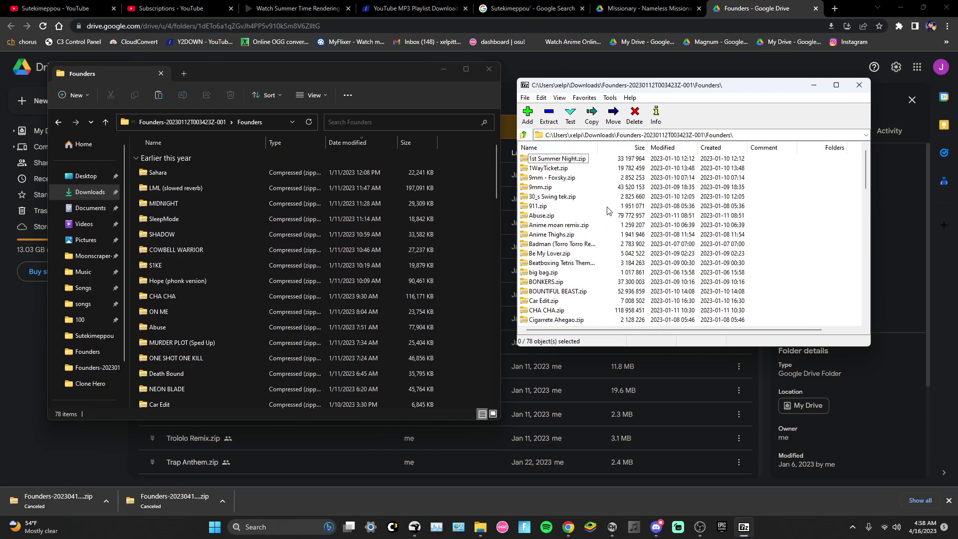
key("ctrl+a")
Extract the 78 selected zips into Founders using the *\ per-archive subfolder option.
left_click(550, 116)
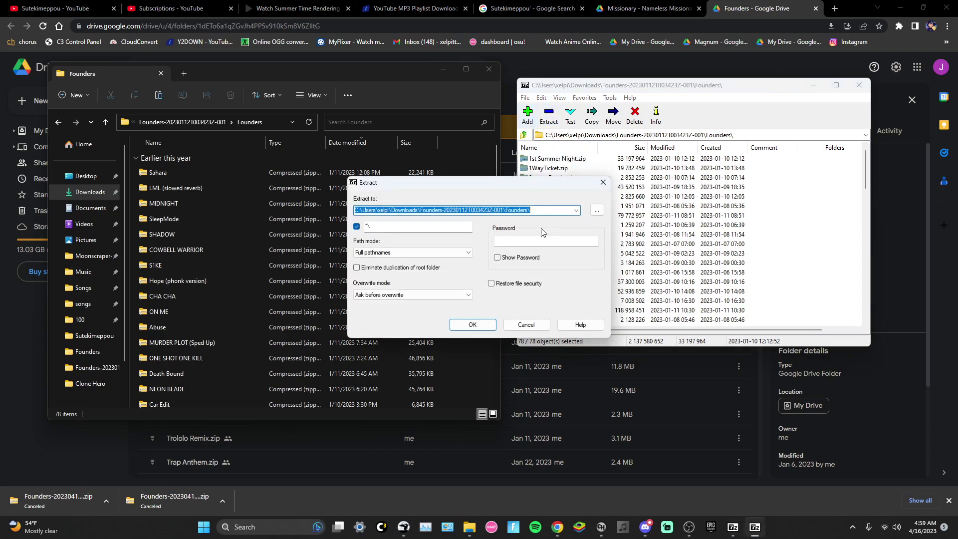
left_click_drag(499, 188, 475, 190)
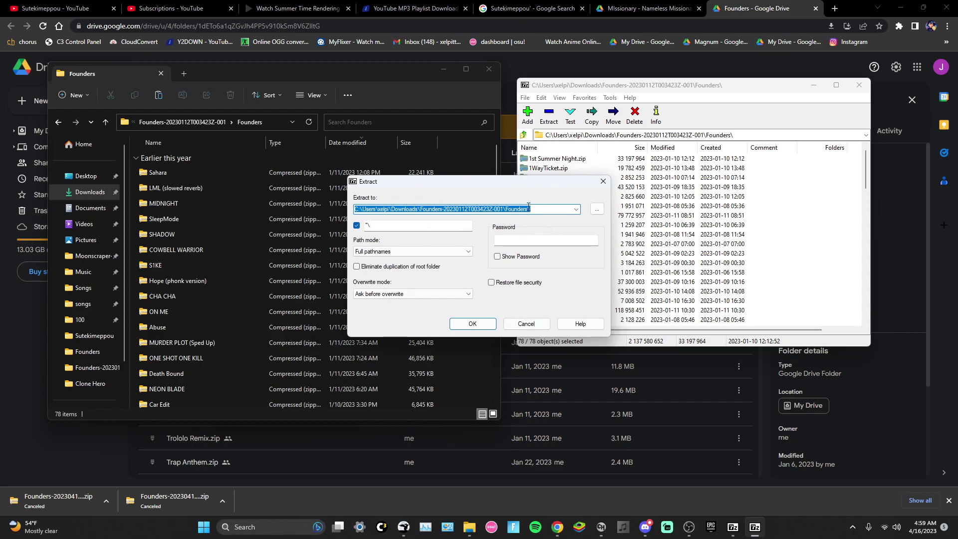
left_click(576, 209)
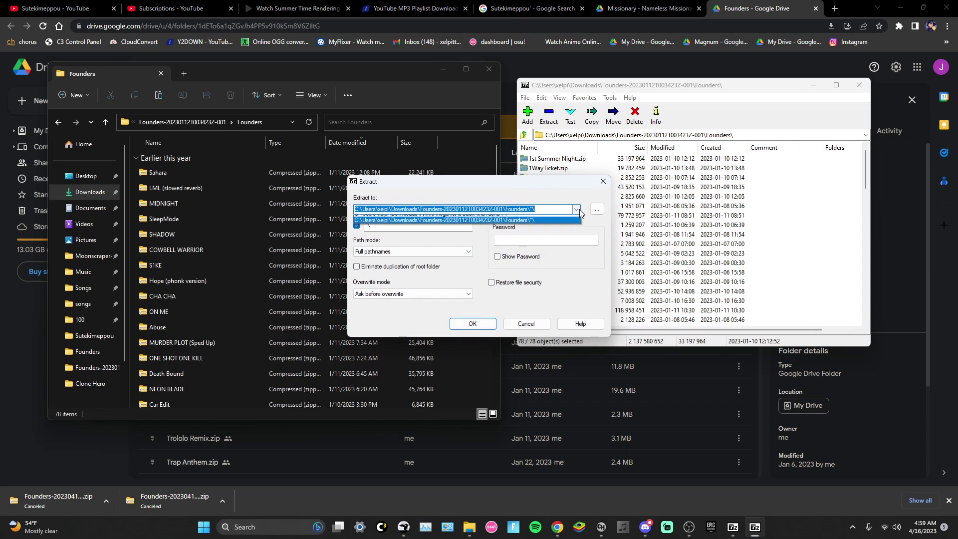
left_click(576, 212)
left_click(597, 209)
left_click(551, 184)
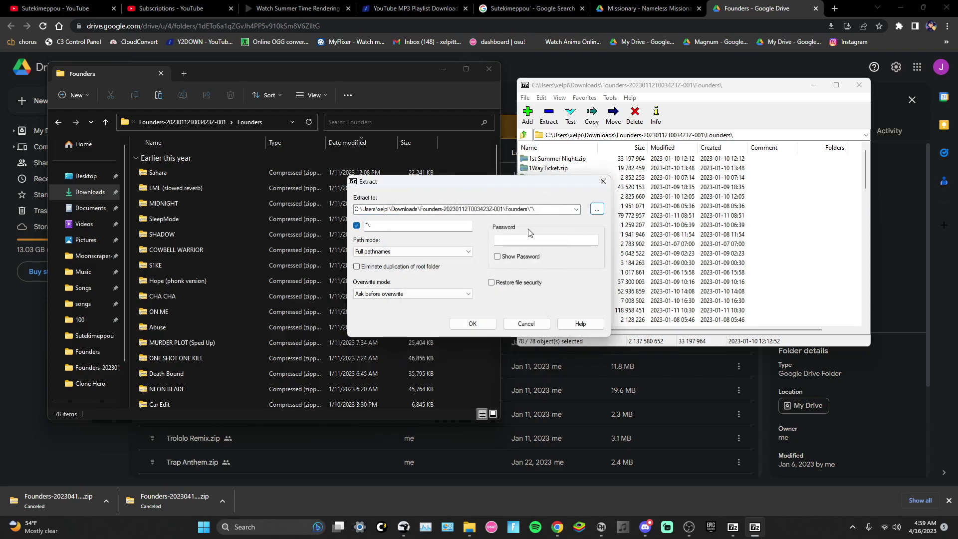
left_click(483, 326)
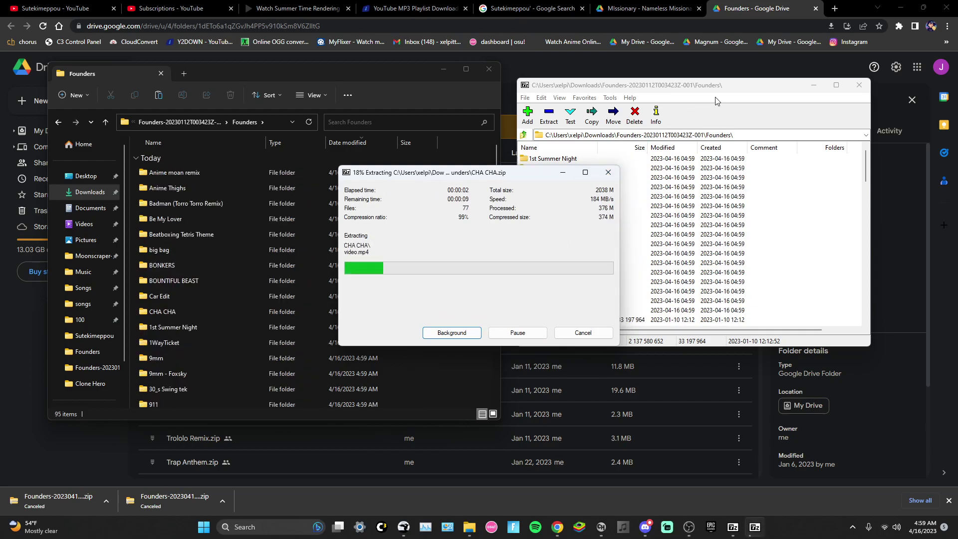
left_click(747, 90)
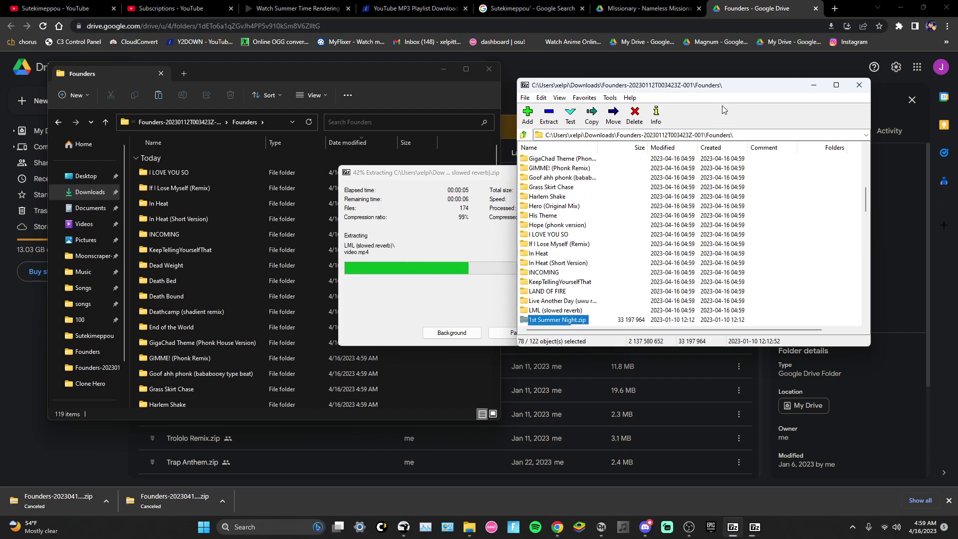
left_click(434, 226)
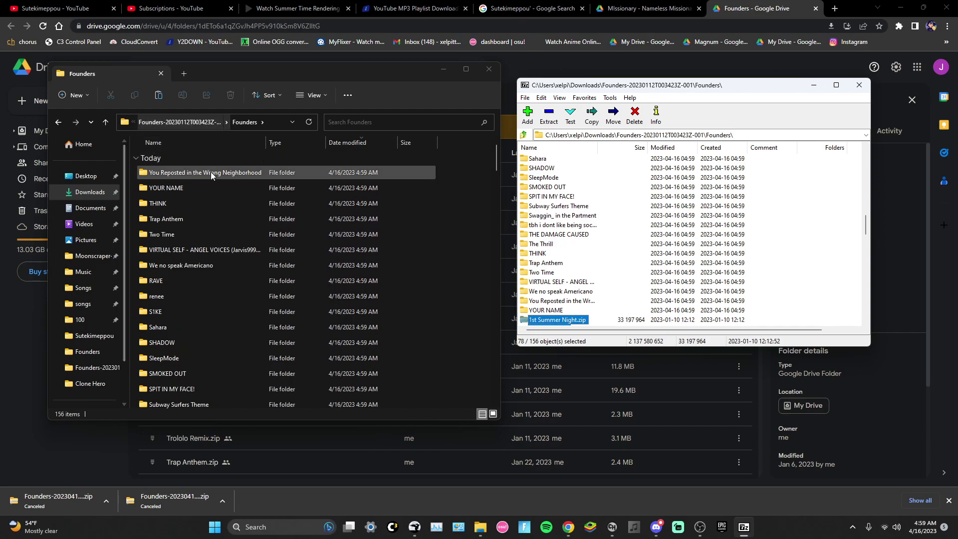
Select and scroll through the newly extracted song folders in Founders.
left_click_drag(133, 175, 237, 213)
scroll(244, 274, "down", 10)
scroll(240, 271, "down", 10)
scroll(202, 252, "up", 2)
mouse_move(202, 252)
left_mouse_down()
mouse_move(144, 299)
mouse_move(131, 298)
mouse_move(177, 293)
mouse_move(184, 249)
left_mouse_up()
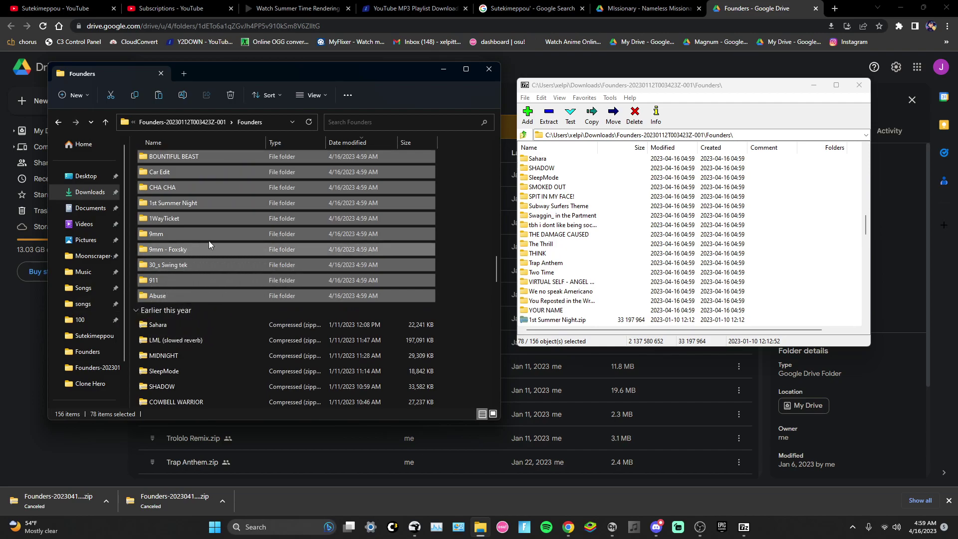
scroll(217, 282, "up", 5)
scroll(217, 283, "up", 10)
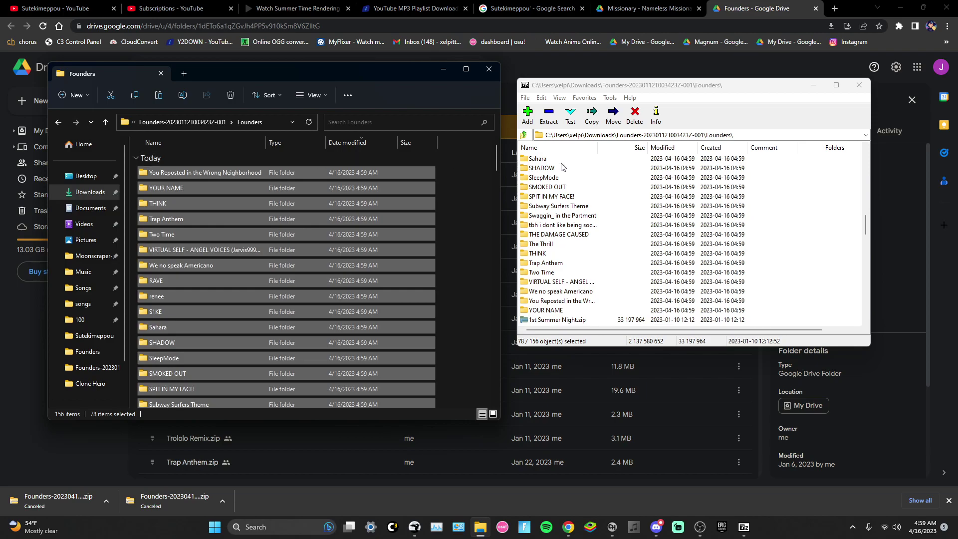
Go back to Founders-20230112T003423Z-001, undoing an accidental drag of the Founders folder.
left_click(58, 123)
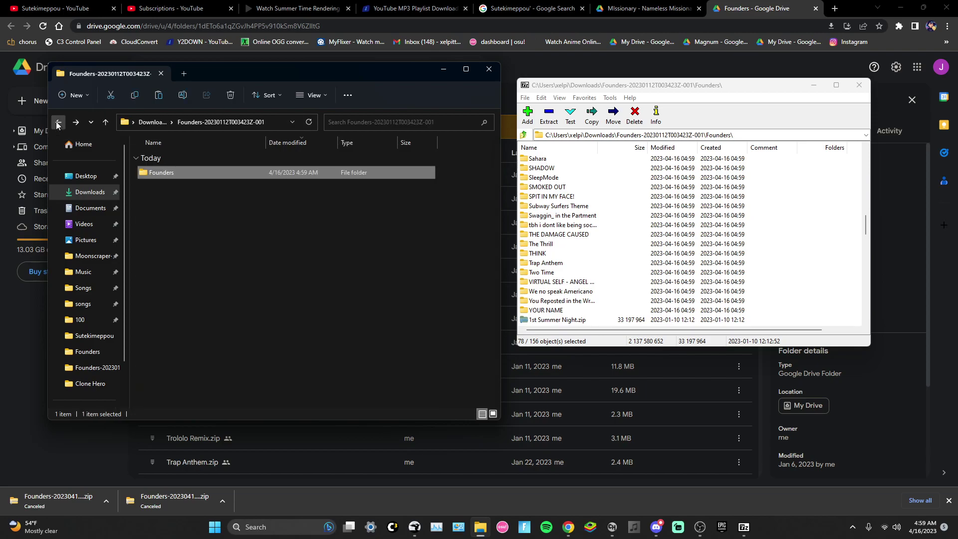
double_click(179, 175)
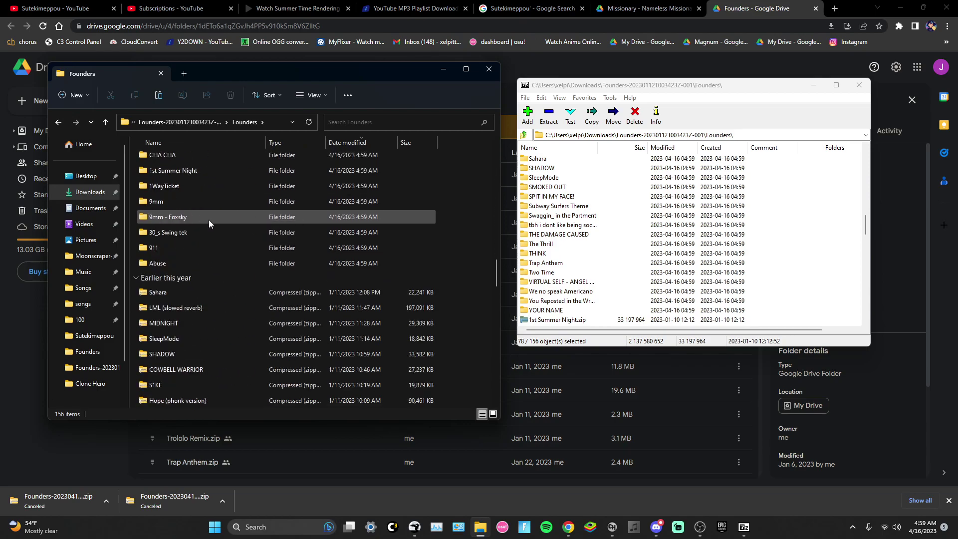
scroll(208, 223, "down", 20)
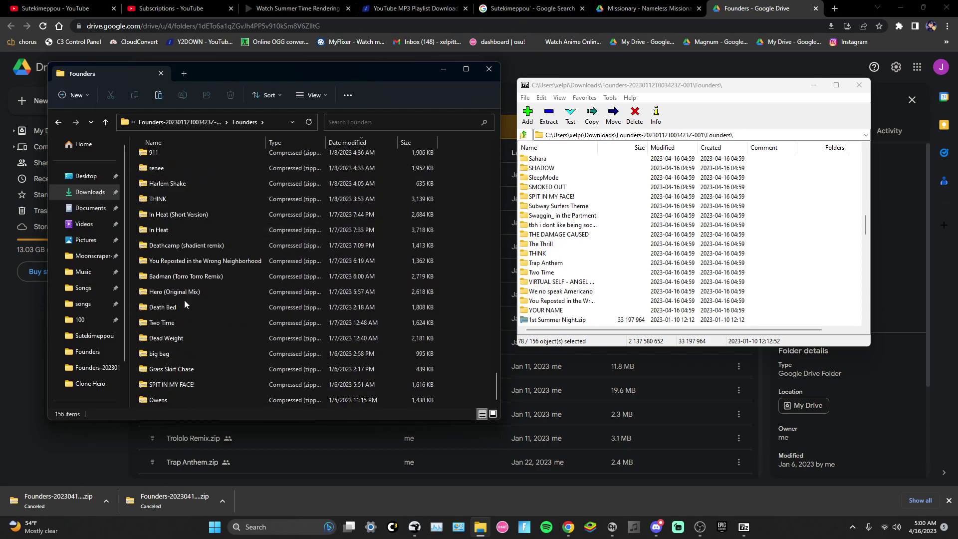
key("alt+Left")
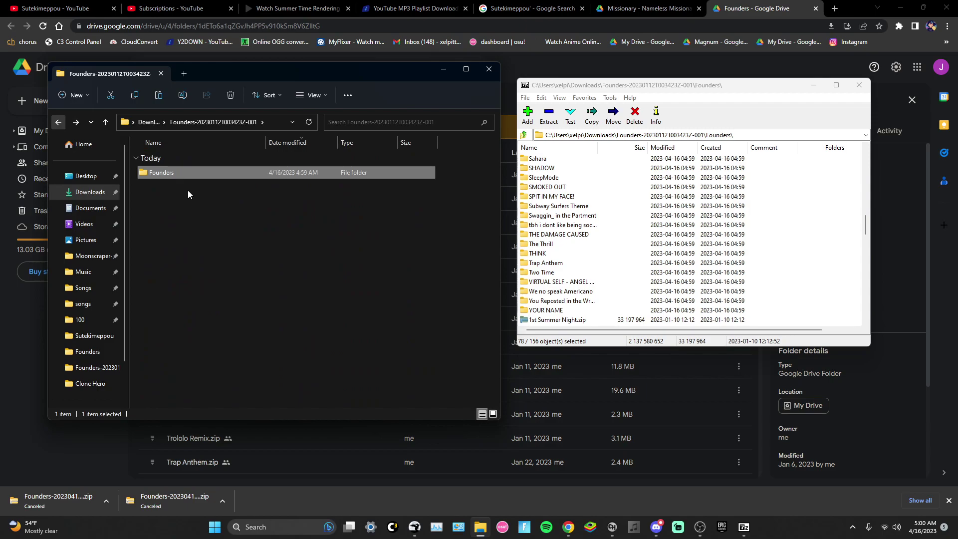
left_click_drag(169, 172, 178, 228)
left_click(178, 228)
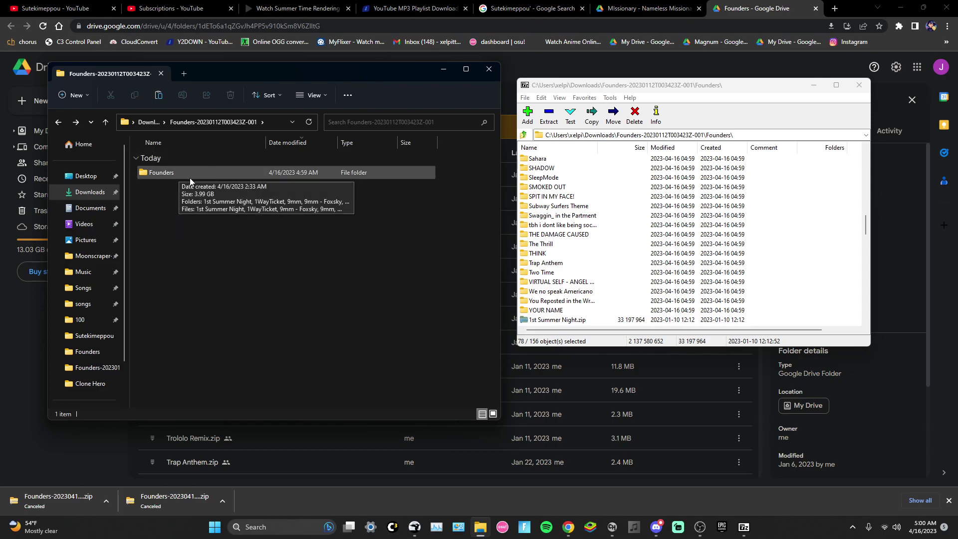
Reopen the Founders song folder, review its 156 items, and close the 7-Zip window.
left_click(58, 122)
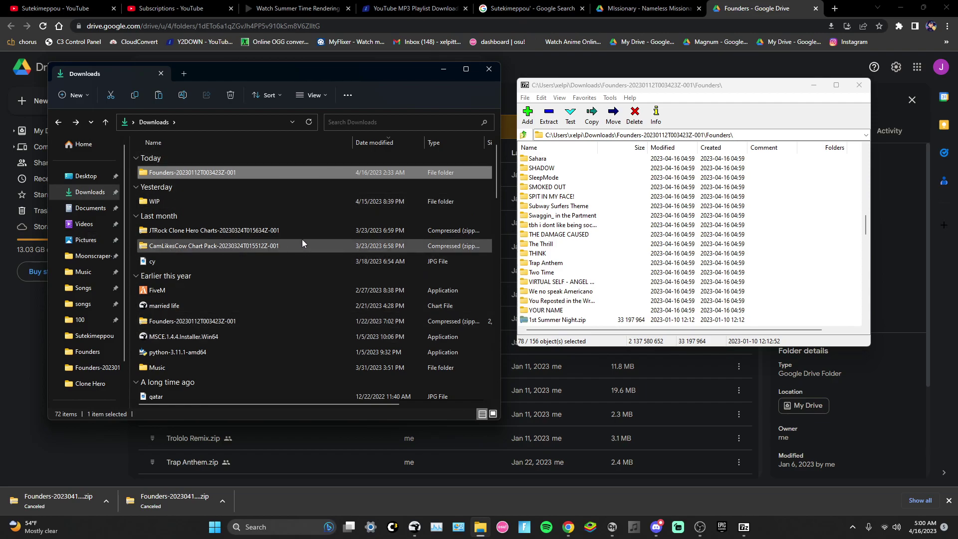
double_click(184, 174)
double_click(183, 172)
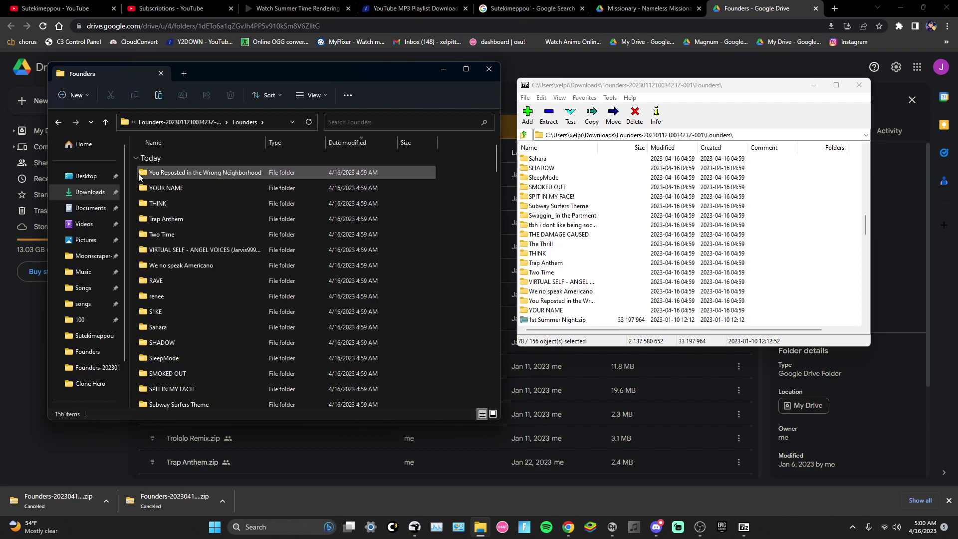
key("ctrl+a")
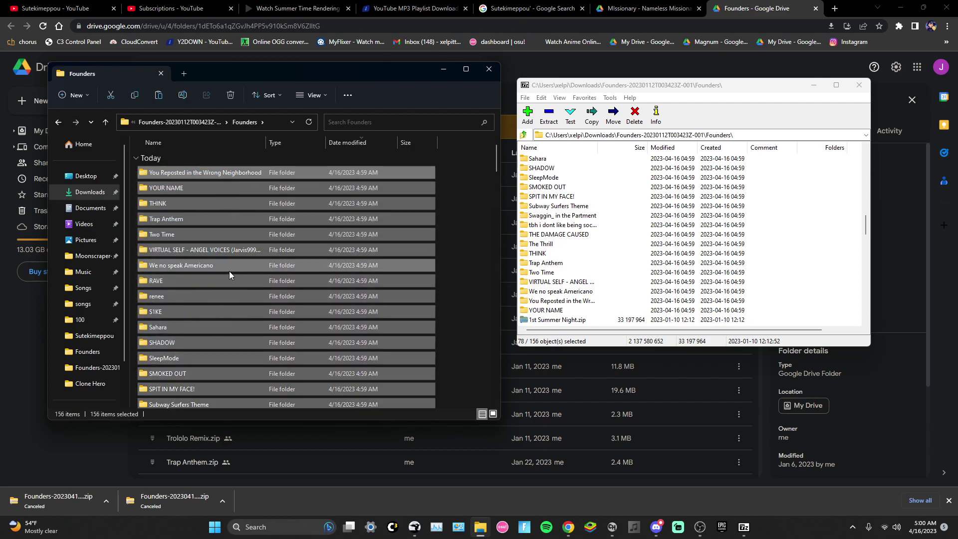
scroll(229, 271, "down", 4)
left_click_drag(215, 277, 447, 228)
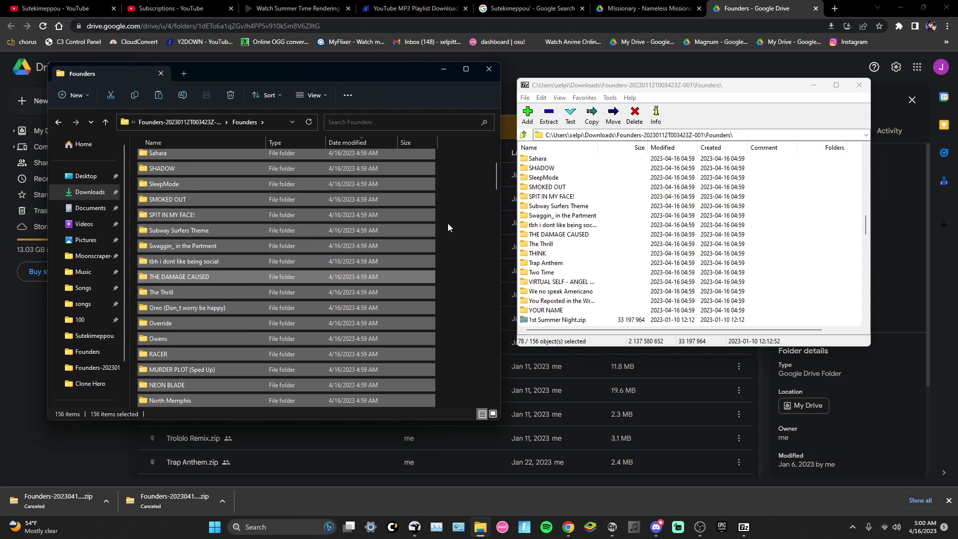
left_click(447, 225)
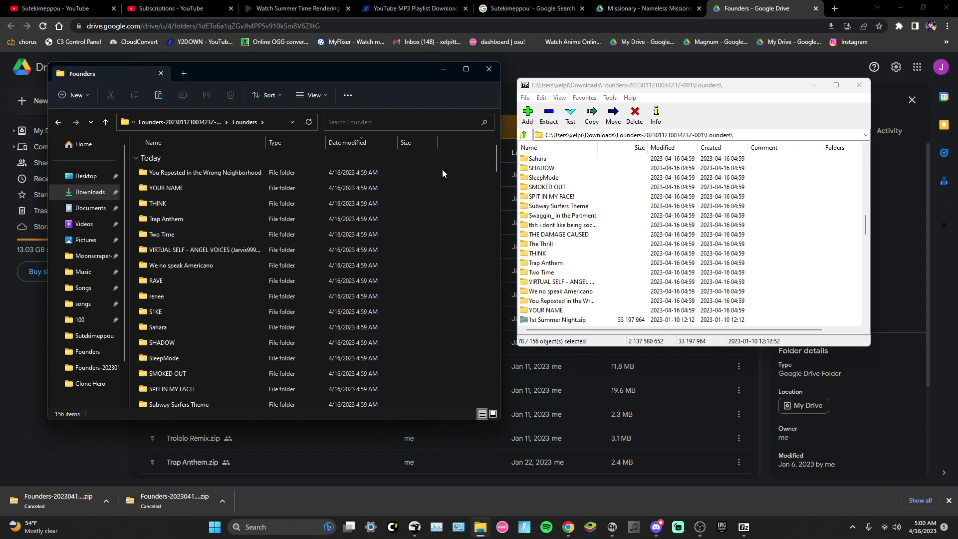
left_click(866, 88)
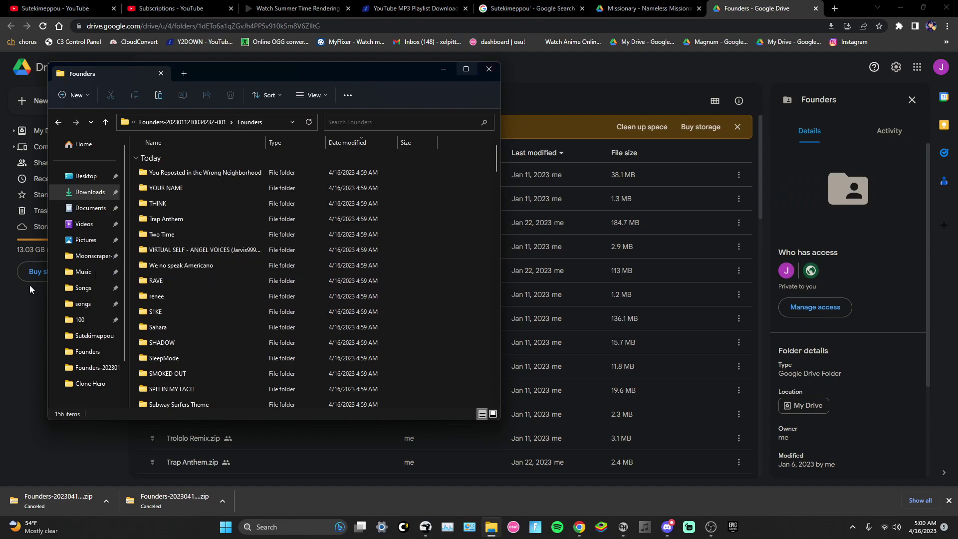
Close the Founders folder window, look over the Drive song zips, and open File Explorer at Home.
left_click(487, 69)
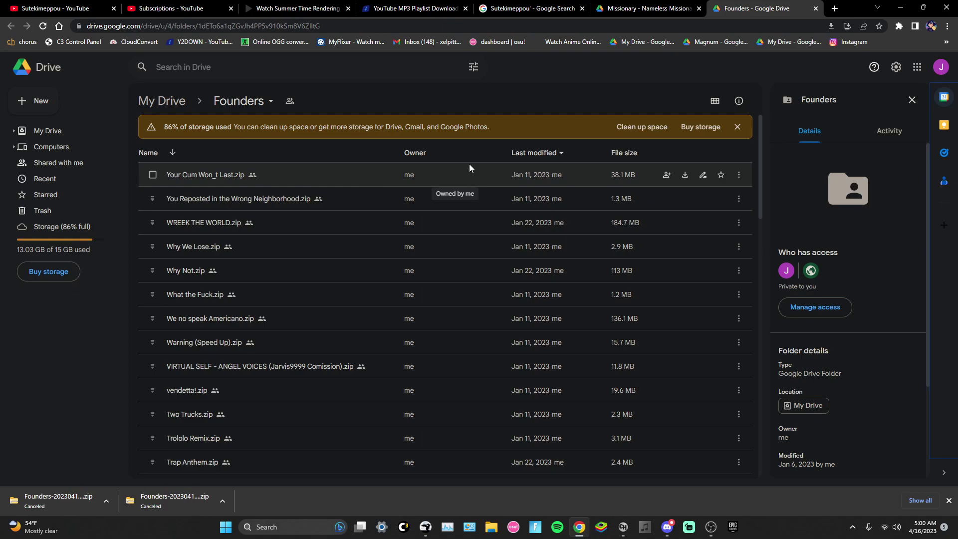
scroll(245, 171, "down", 6)
scroll(246, 171, "down", 8)
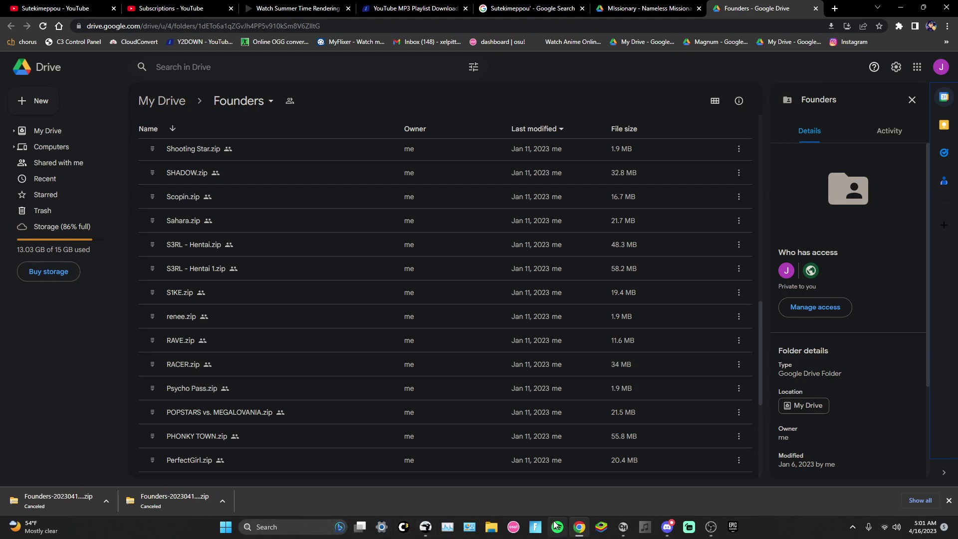
left_click(492, 527)
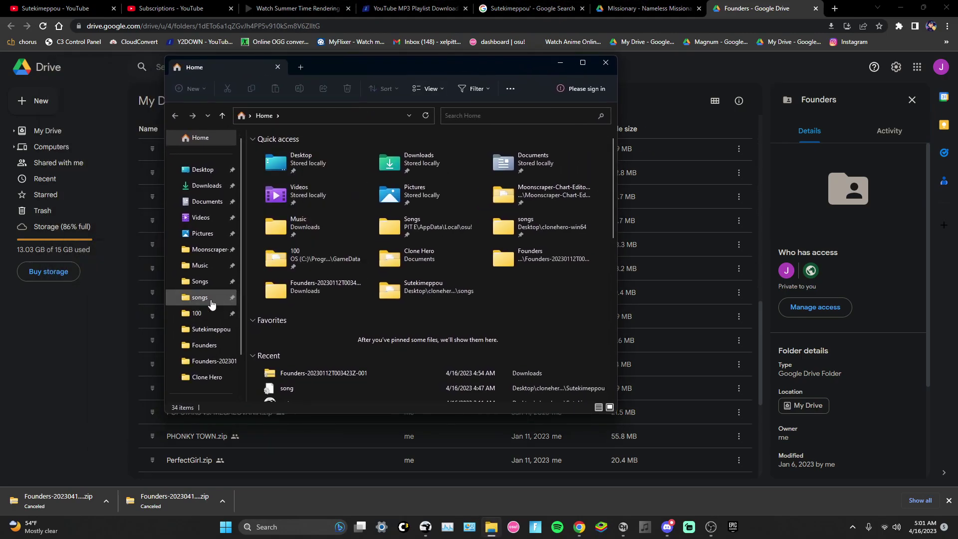
Delete the old extracted Founders folder from Downloads.
left_click(205, 186)
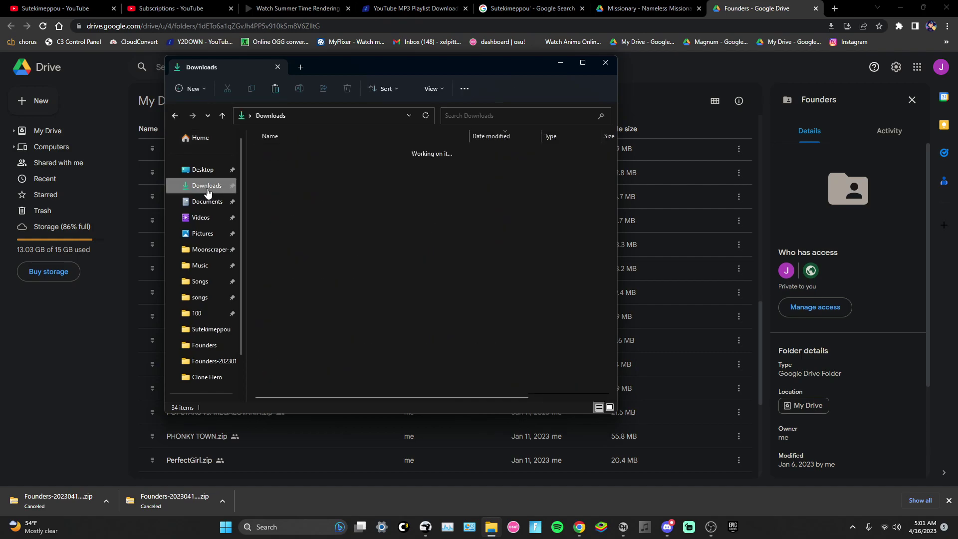
right_click(303, 170)
left_click(404, 171)
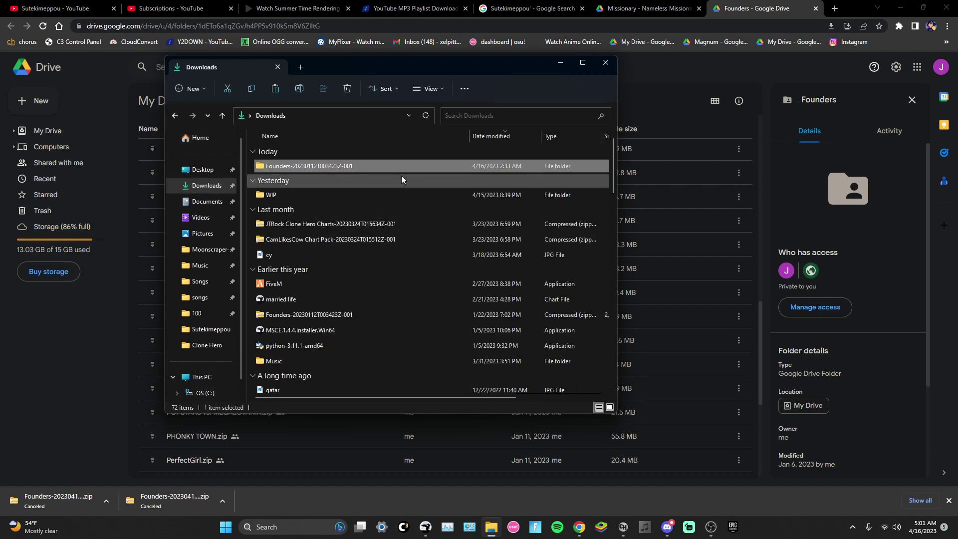
Select the Founders-20230112T003423Z-001 zip and bring up its WinRAR extraction options.
scroll(401, 175, "down", 5)
scroll(344, 212, "down", 7)
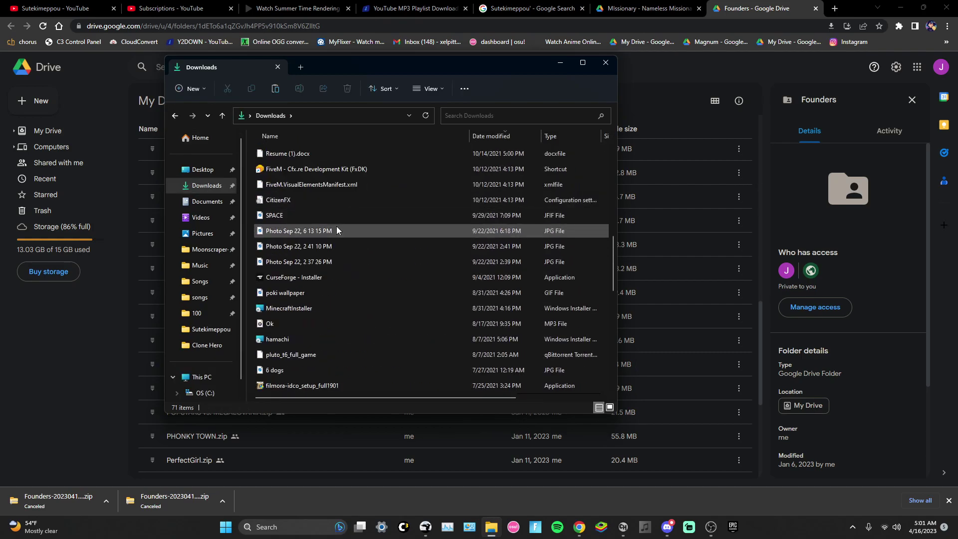
scroll(325, 211, "up", 10)
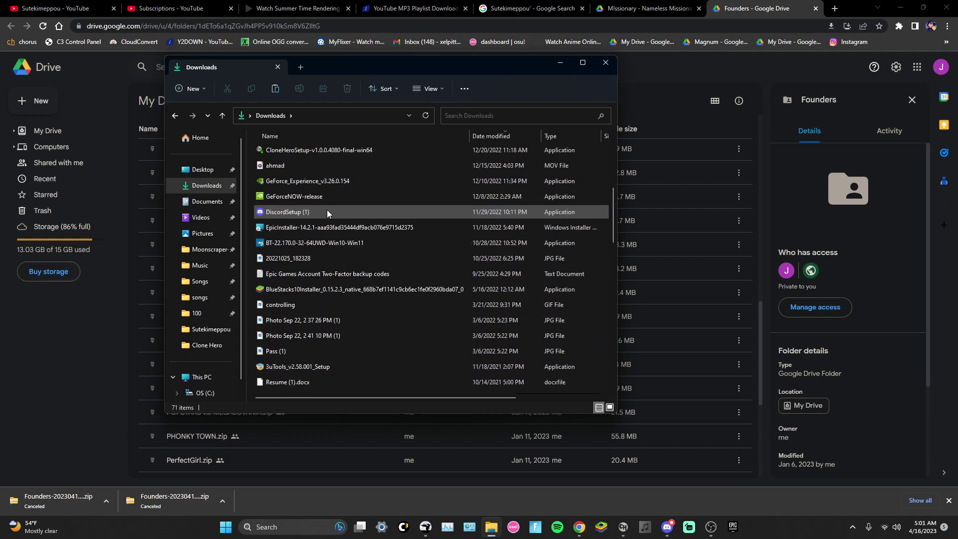
scroll(327, 209, "up", 3)
left_click(313, 283)
right_click(313, 283)
mouse_move(408, 254)
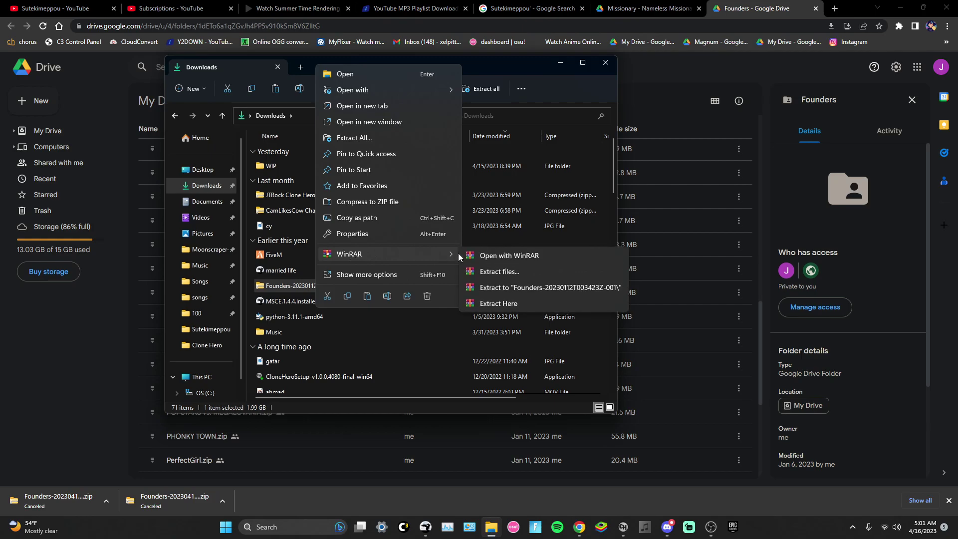
Extract the Founders zip with WinRAR into a new Founders-20230112T003423Z-001 folder in Downloads.
left_click(496, 271)
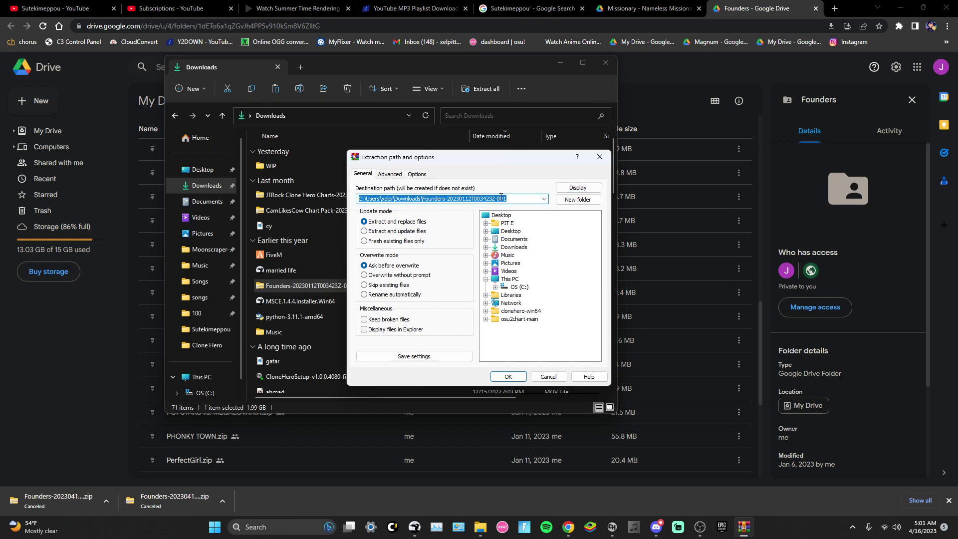
left_click(522, 380)
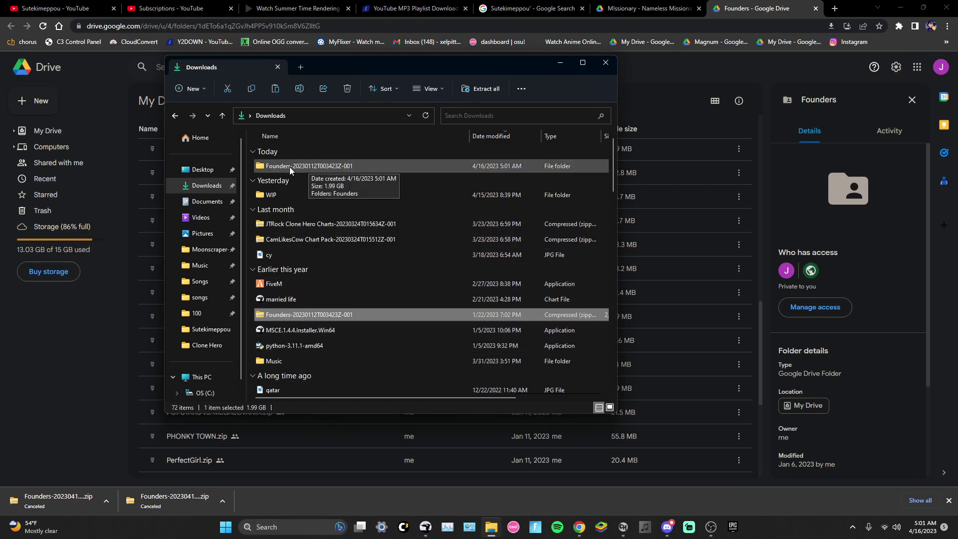
Open Founders-20230112T003423Z-001, then its inner Founders folder, and select all 78 song zips.
double_click(308, 165)
double_click(307, 166)
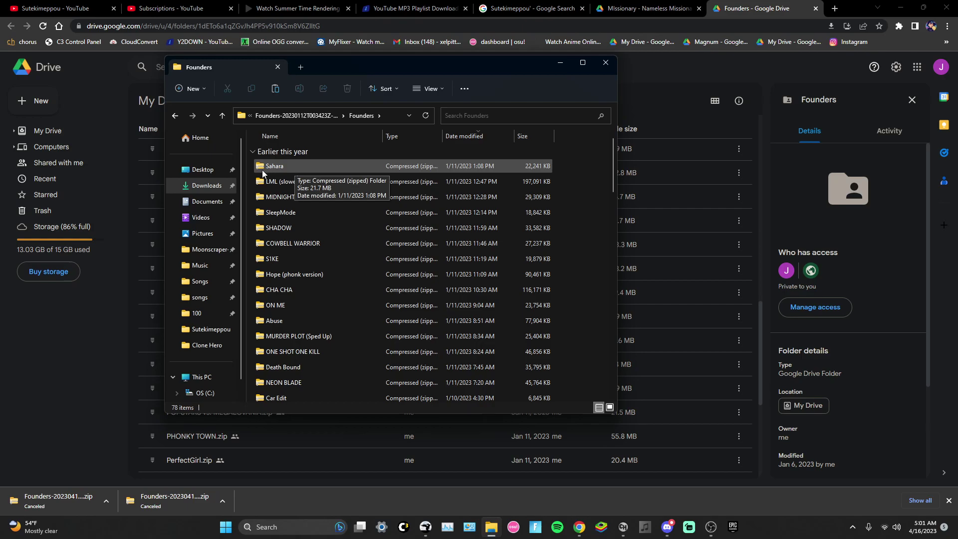
left_click_drag(320, 166, 365, 393)
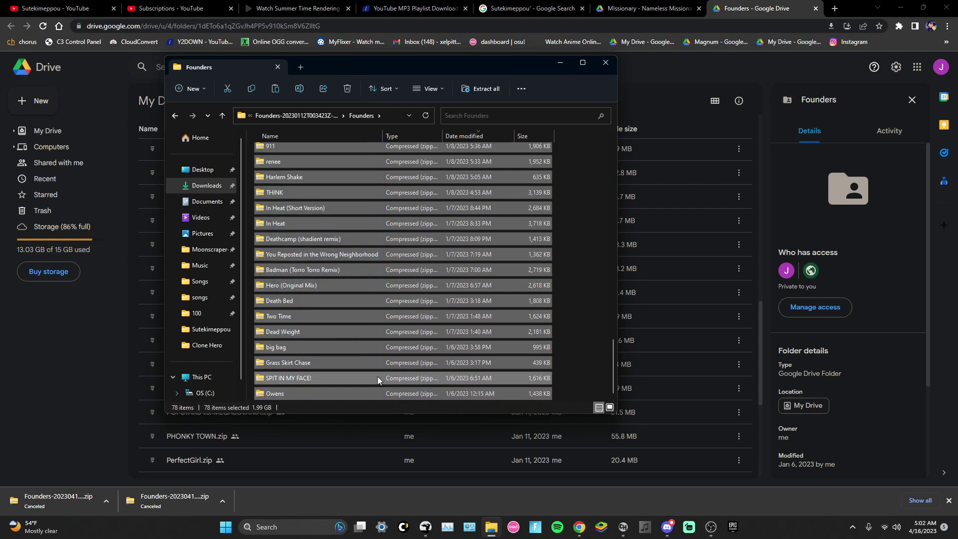
scroll(374, 340, "up", 6)
scroll(370, 280, "up", 10)
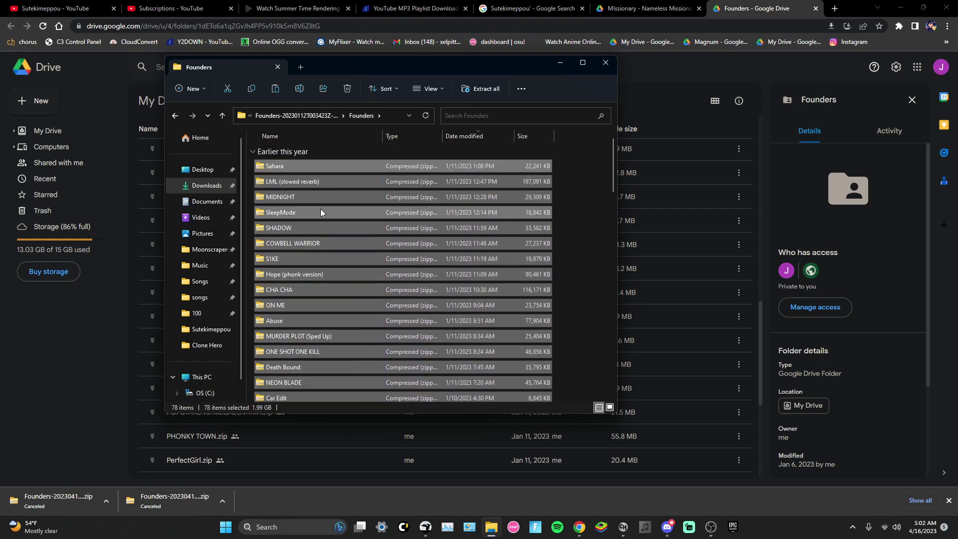
Run WinRAR's Extract each archive to separate folder on the 78 selected song zips.
right_click(313, 181)
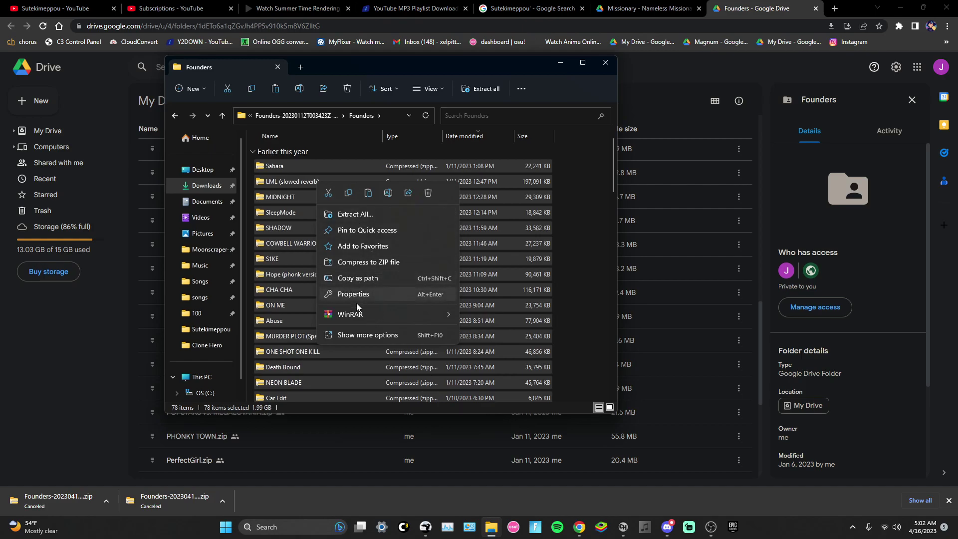
mouse_move(357, 314)
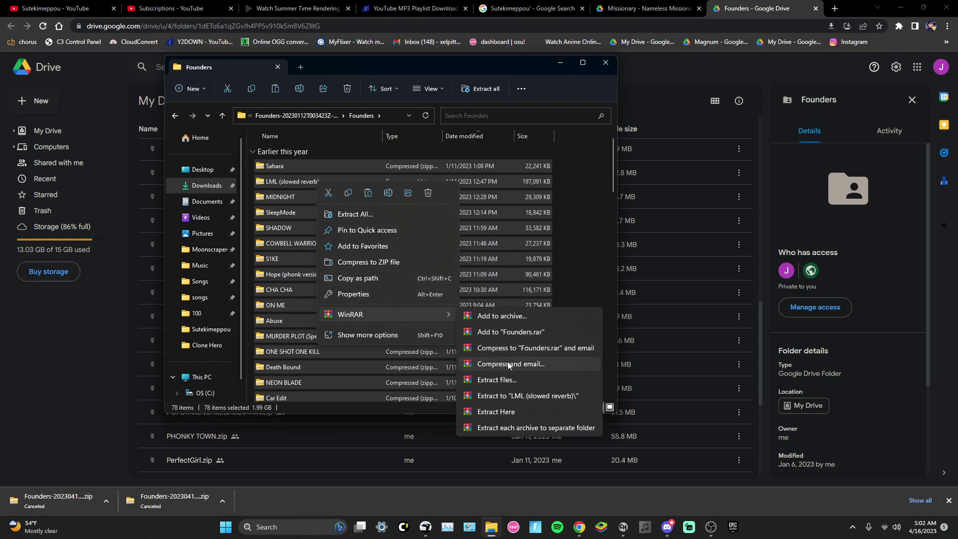
left_click(490, 412)
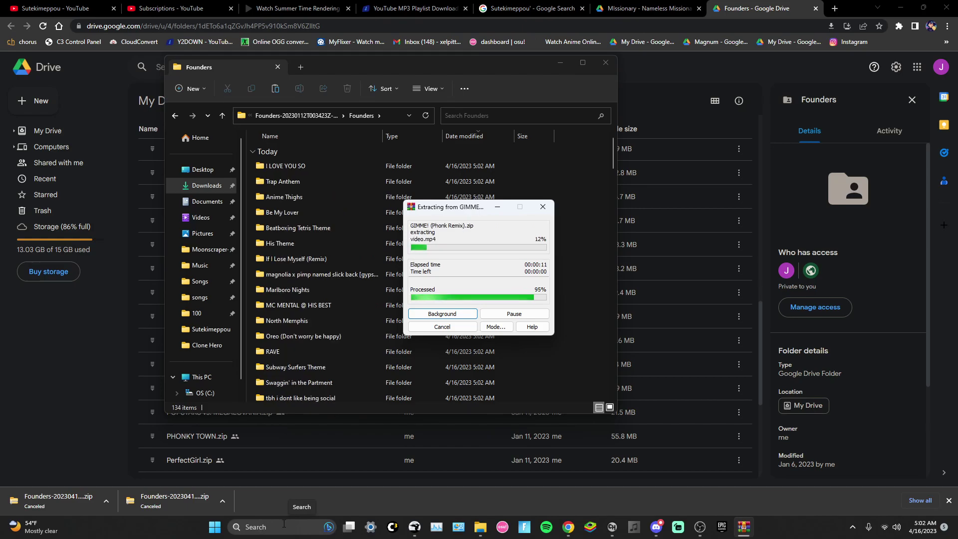
Delete the stray song settings file from the Founders folder.
scroll(319, 240, "down", 20)
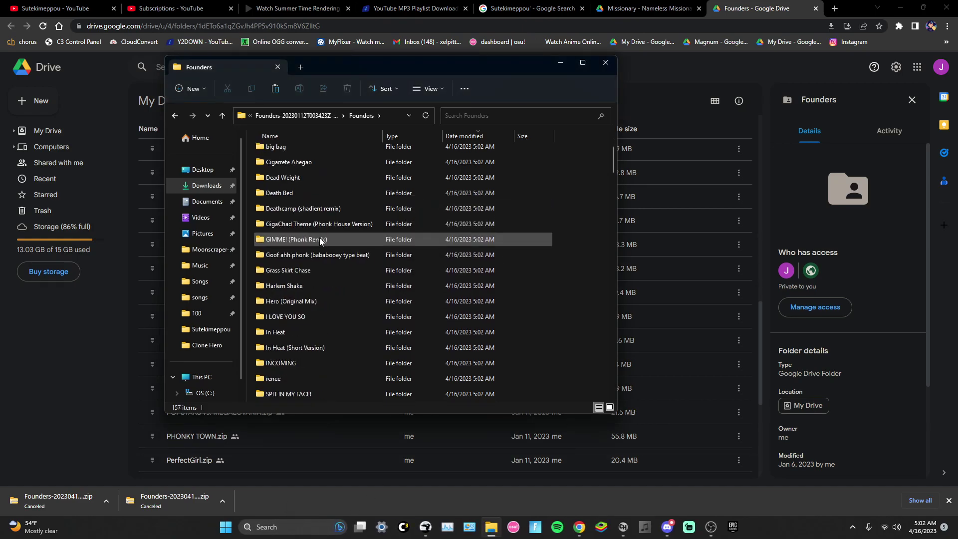
scroll(319, 241, "down", 5)
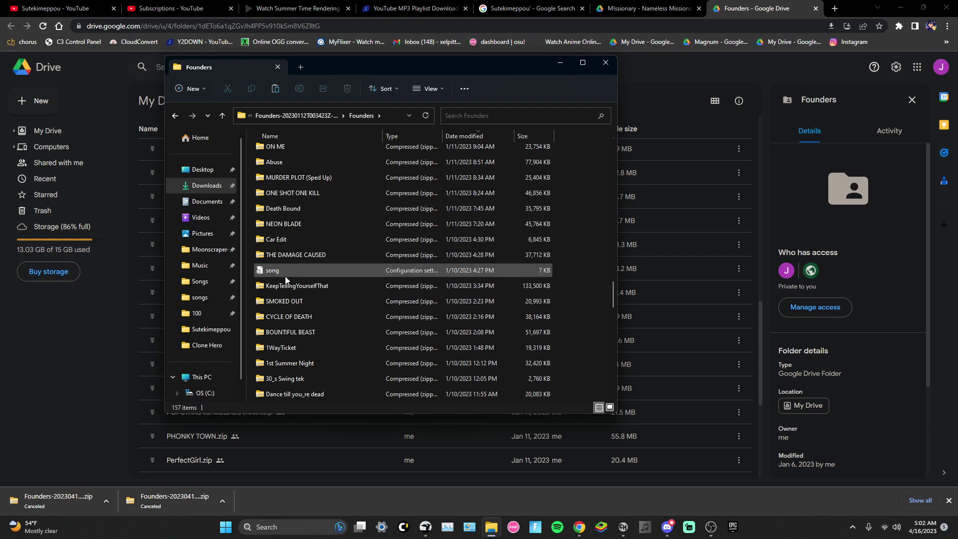
scroll(286, 274, "down", 4)
scroll(275, 226, "up", 3)
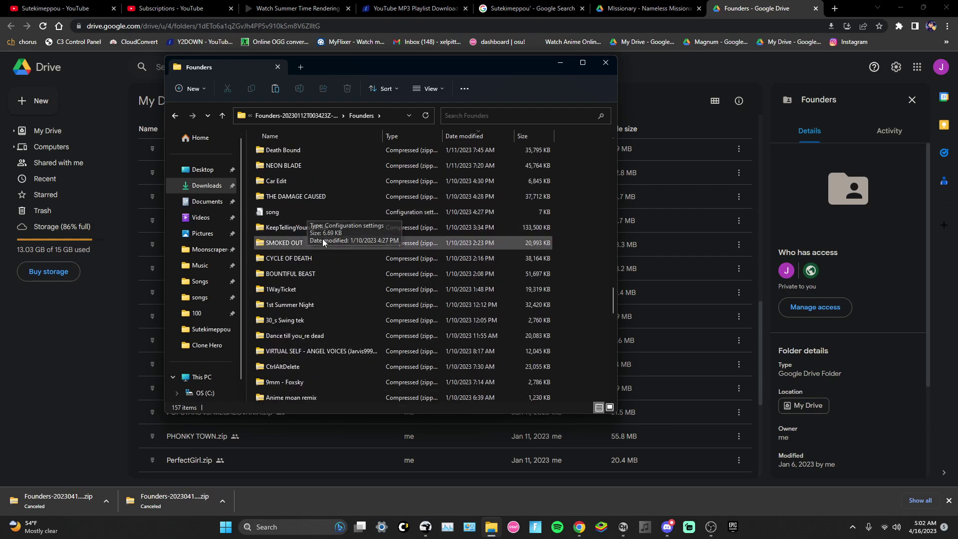
right_click(276, 213)
left_click(369, 225)
Review the 156 unpacked song folders and zips, briefly selecting the first 14 folders.
scroll(366, 235, "down", 6)
scroll(369, 231, "up", 20)
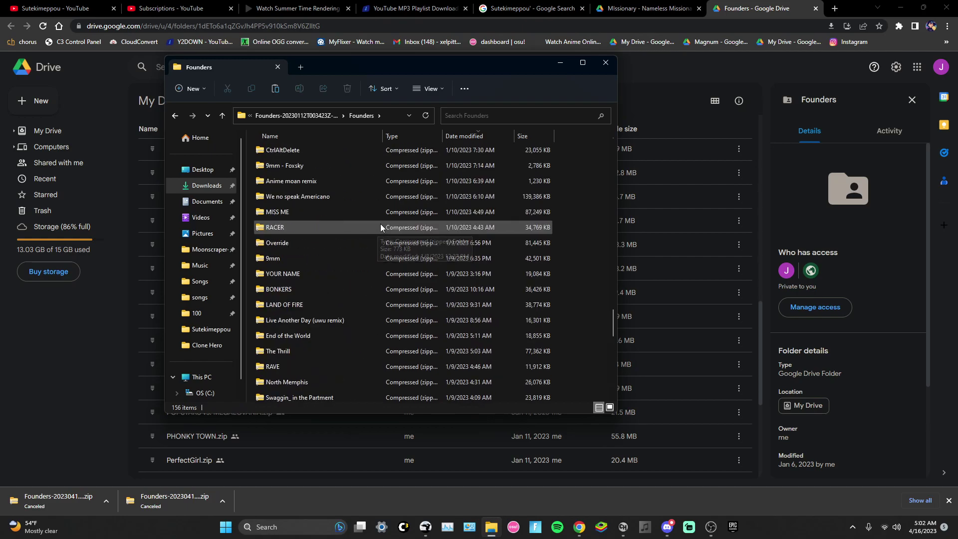
scroll(385, 217, "up", 6)
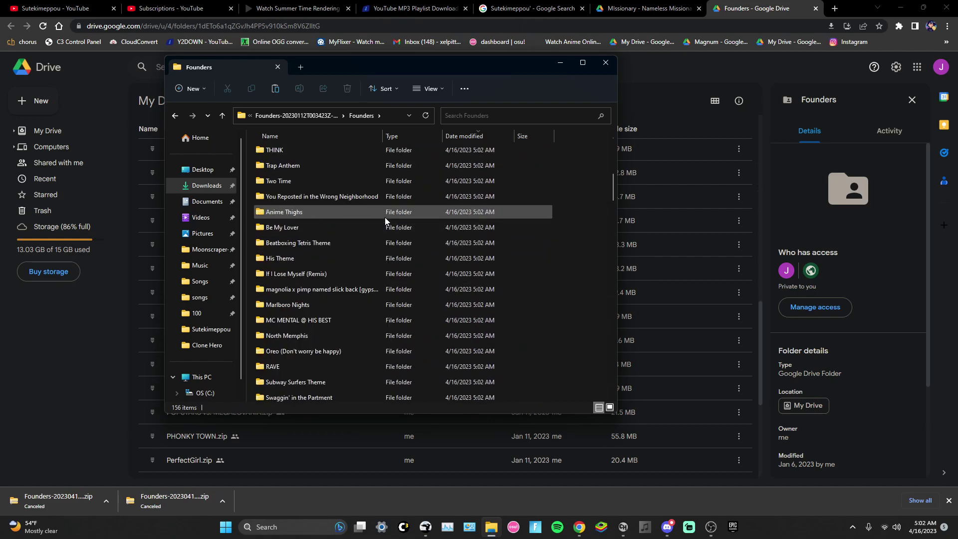
left_click_drag(249, 169, 367, 373)
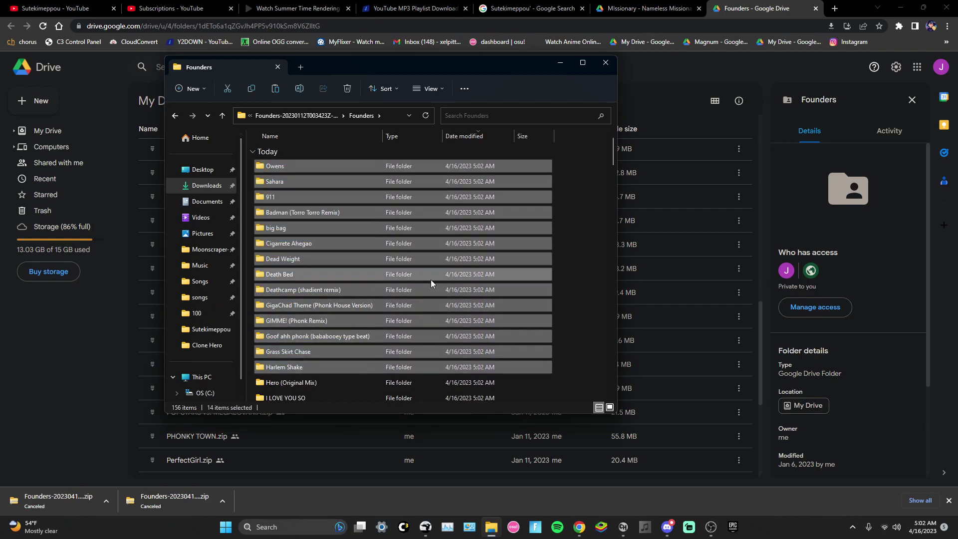
left_click(582, 165)
scroll(379, 198, "down", 20)
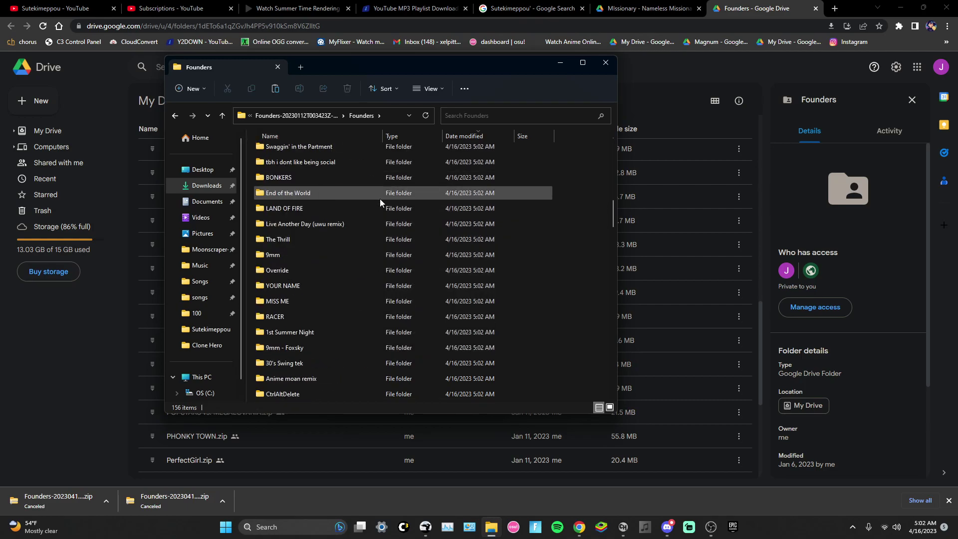
scroll(380, 199, "down", 9)
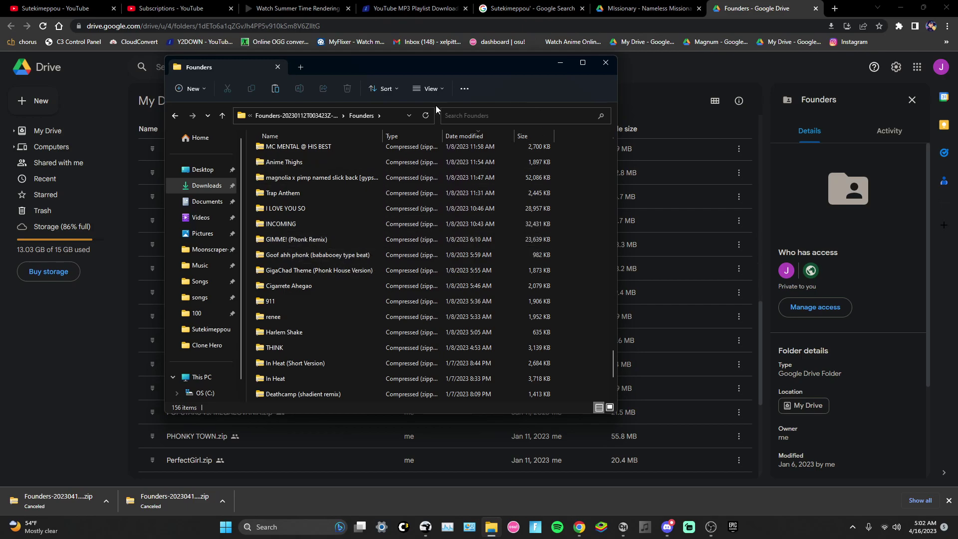
left_click(710, 526)
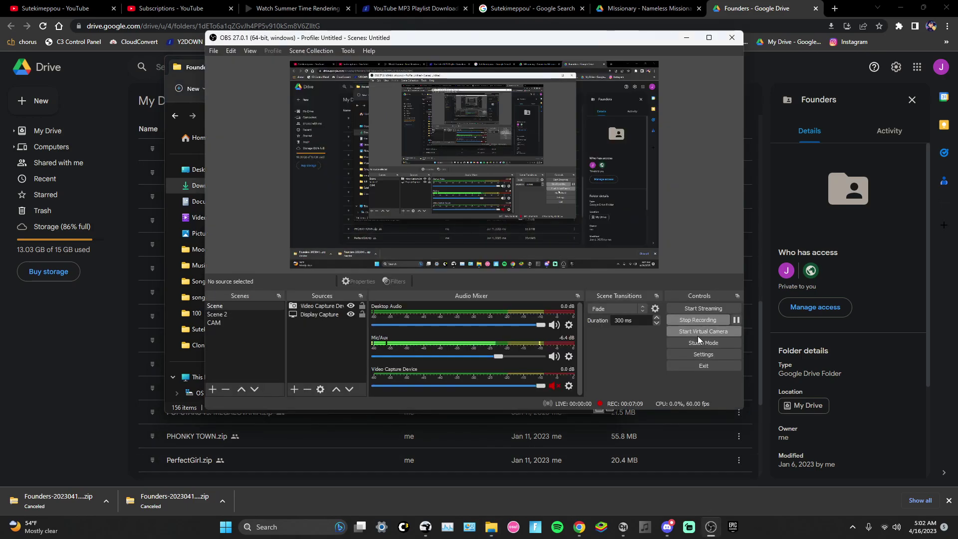